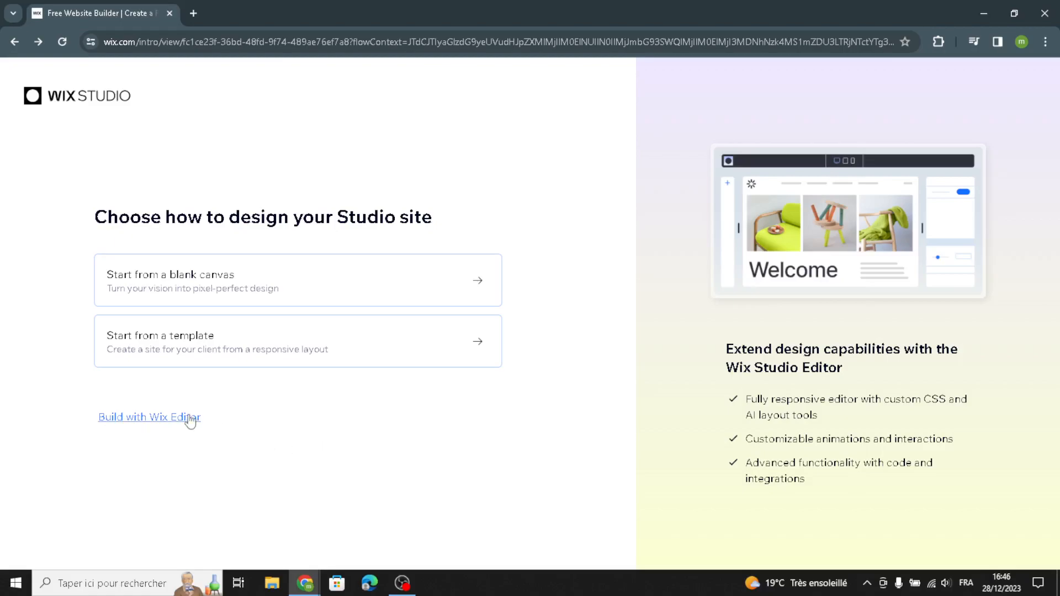
Step: Choose to build with the Wix Editor and set up the site without AI
{"action": "left_click", "coordinate": [156, 419]}
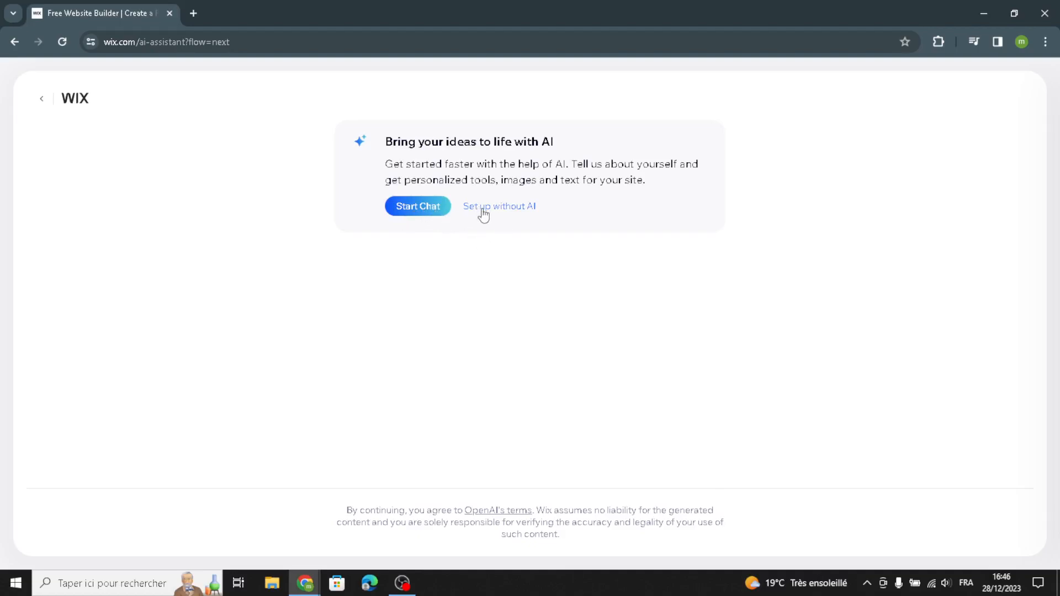
{"action": "left_click", "coordinate": [506, 210]}
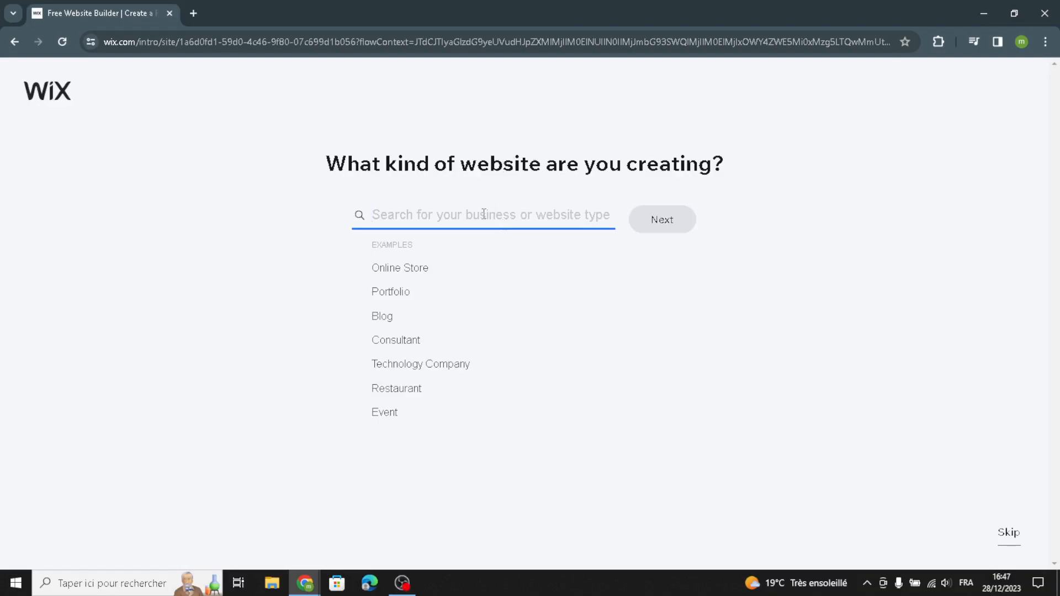
Step: Search the website types for "printable art and posters" and set the site type to Online Poster Store
{"action": "type", "text": "prin"}
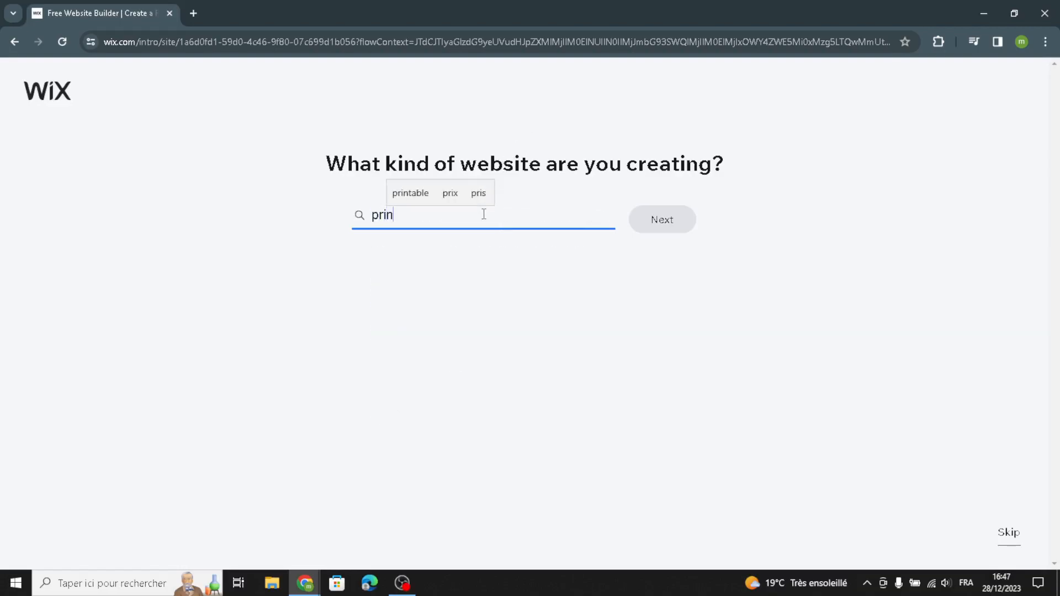
{"action": "type", "text": "table "}
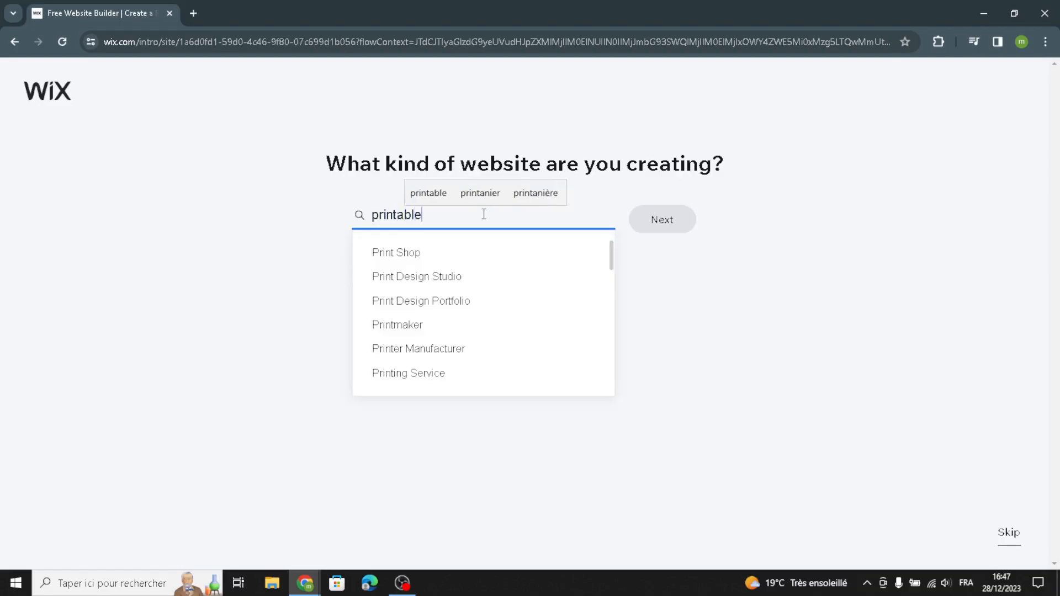
{"action": "type", "text": "ar"}
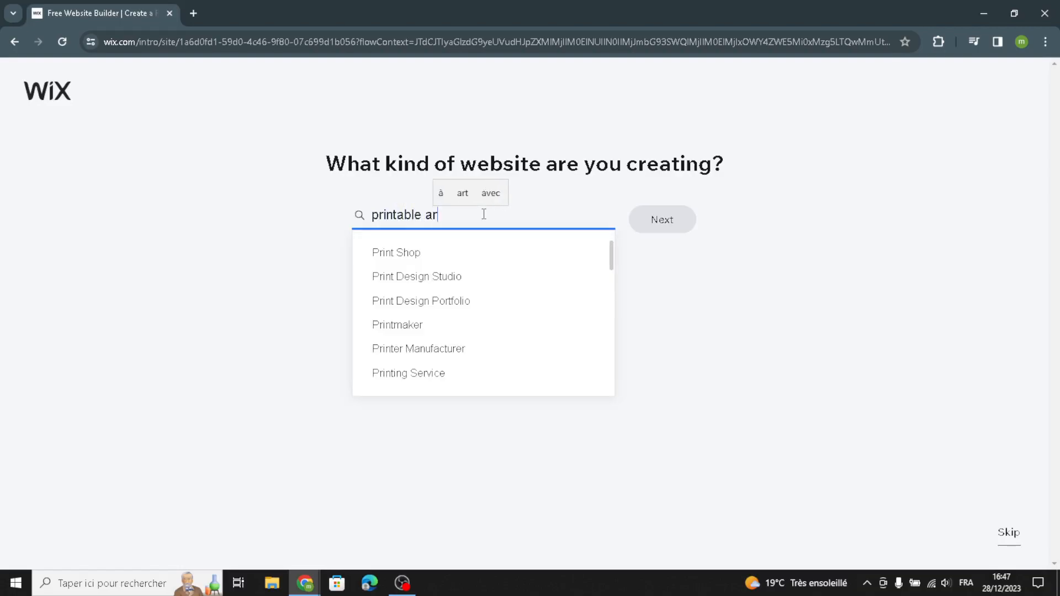
{"action": "type", "text": "t and posters"}
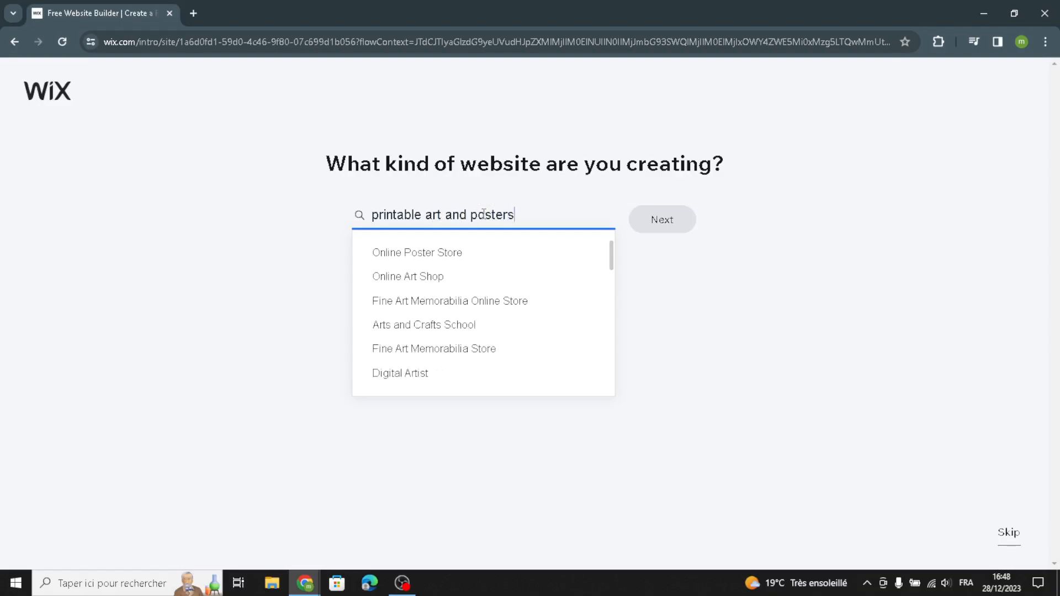
{"action": "left_click", "coordinate": [460, 253]}
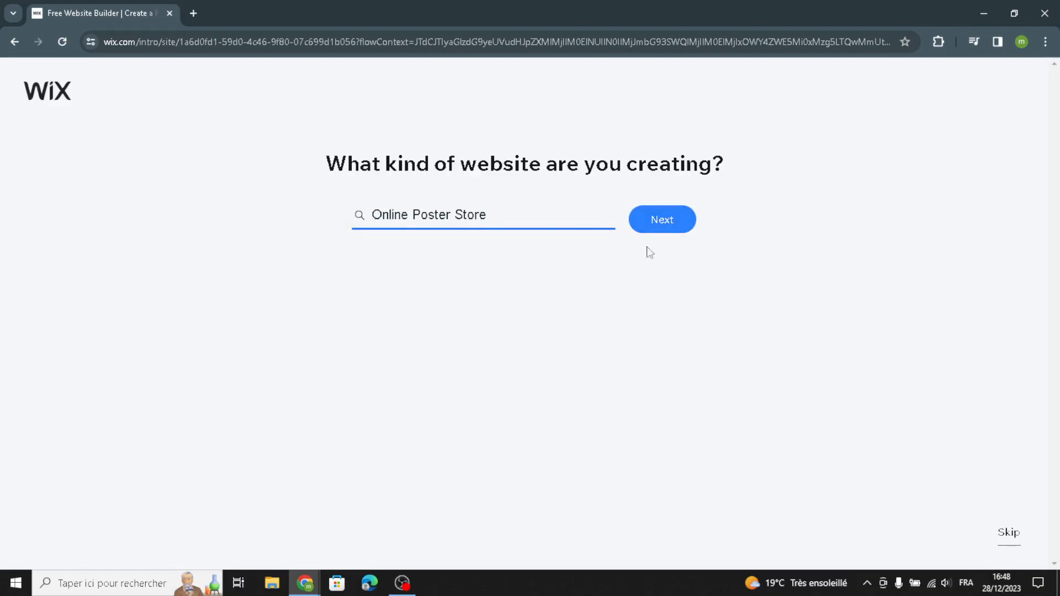
{"action": "left_click", "coordinate": [651, 222]}
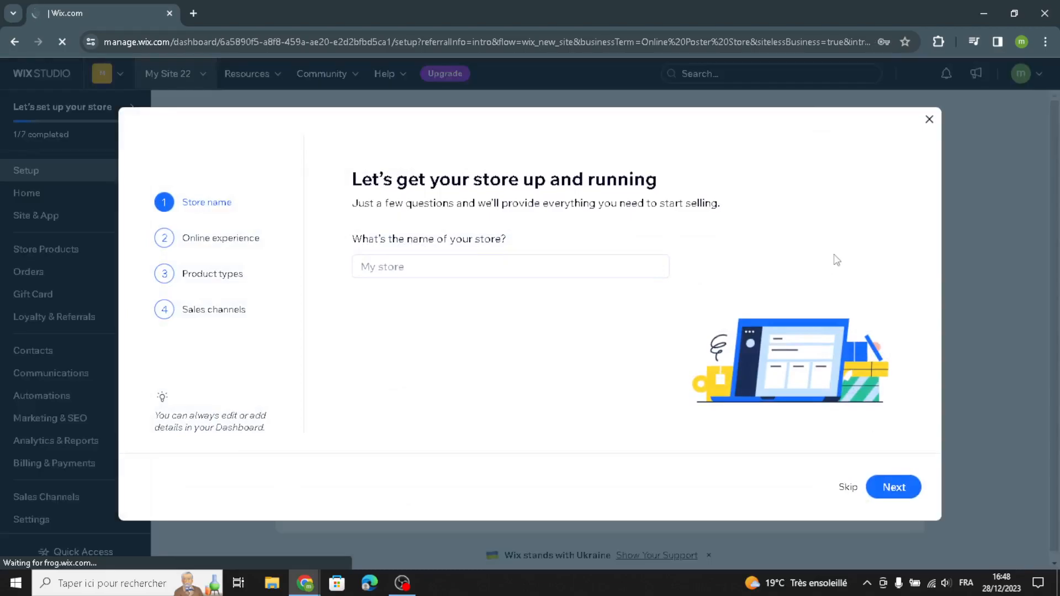
Step: Name the store PrintPix Art and proceed past the existing online store question without an answer
{"action": "left_click", "coordinate": [510, 270]}
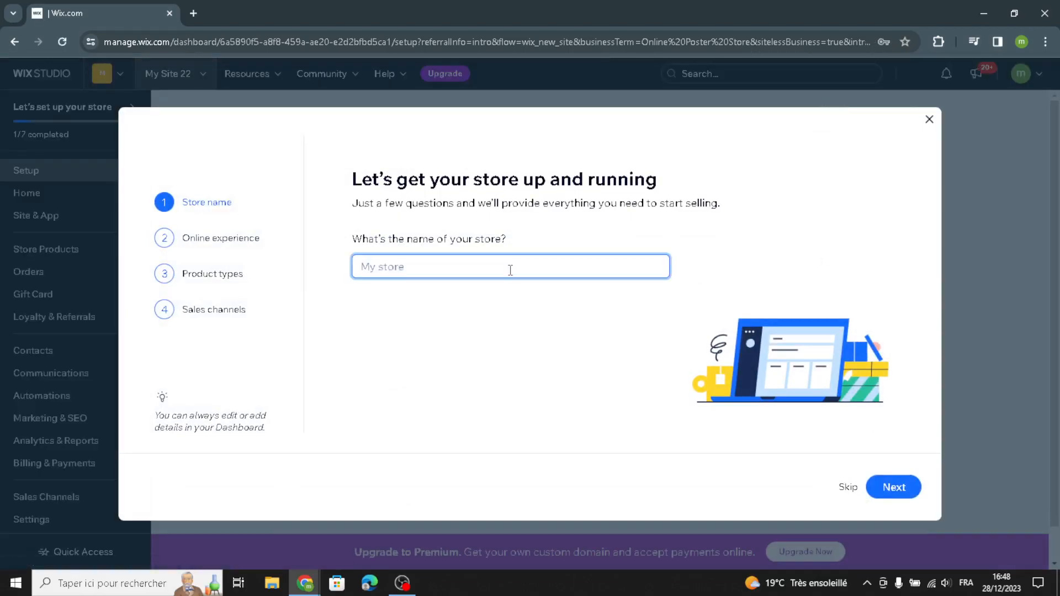
{"action": "left_click", "coordinate": [509, 270]}
{"action": "type", "text": "PrintPix Art"}
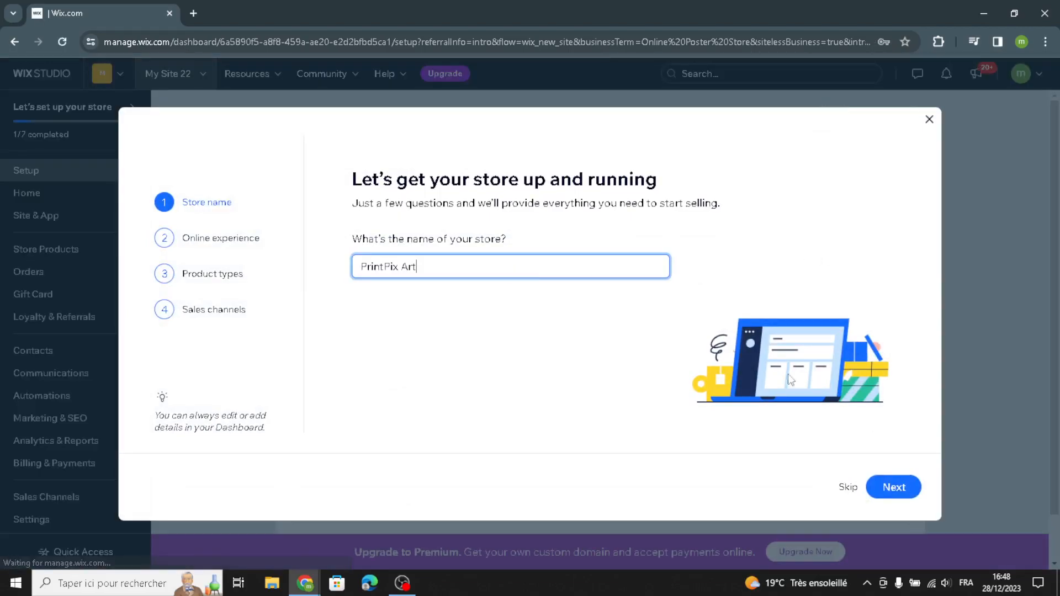
{"action": "left_click", "coordinate": [895, 488]}
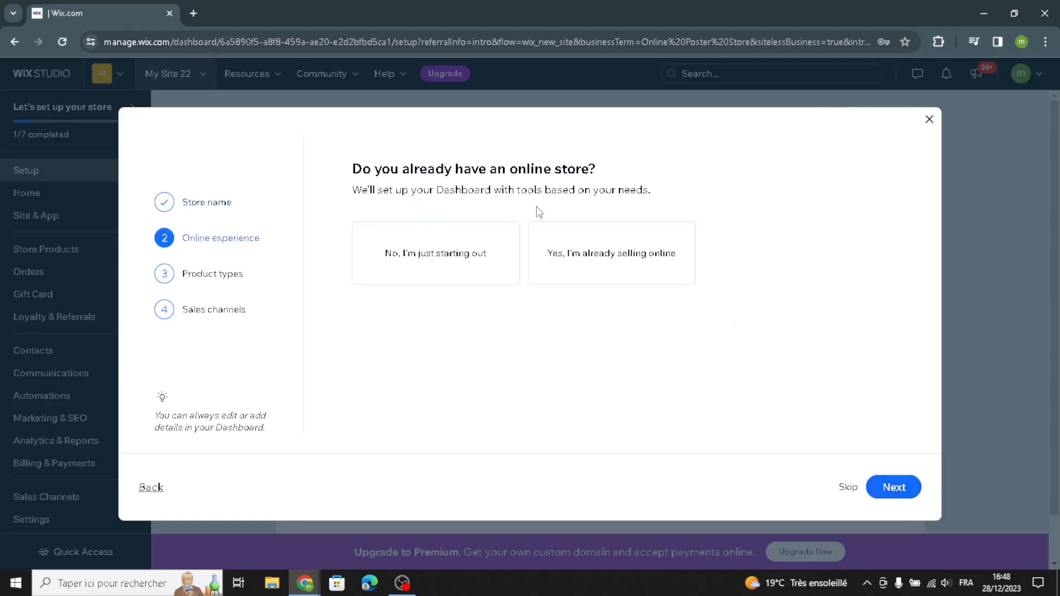
{"action": "left_click", "coordinate": [895, 487]}
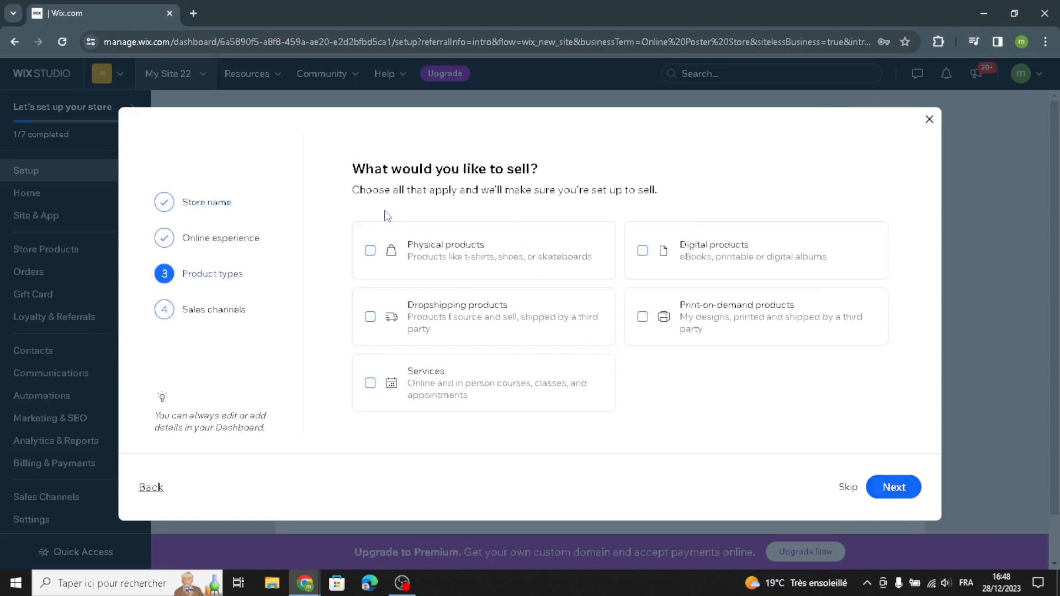
Step: Choose physical products to sell, and add the mobile app and marketplaces & social media to the sales channels
{"action": "left_click", "coordinate": [513, 259]}
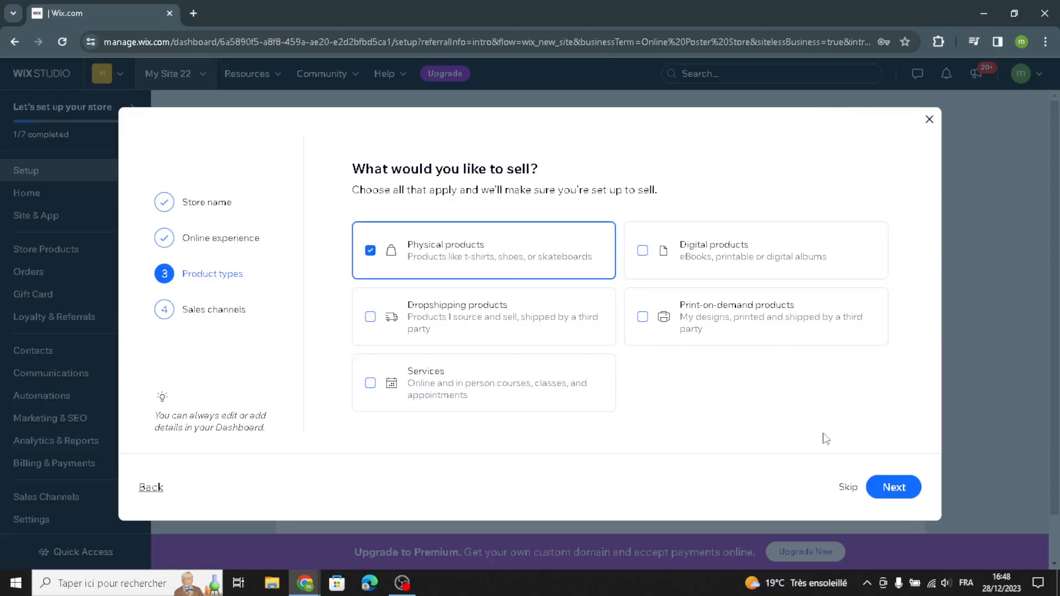
{"action": "left_click", "coordinate": [887, 489]}
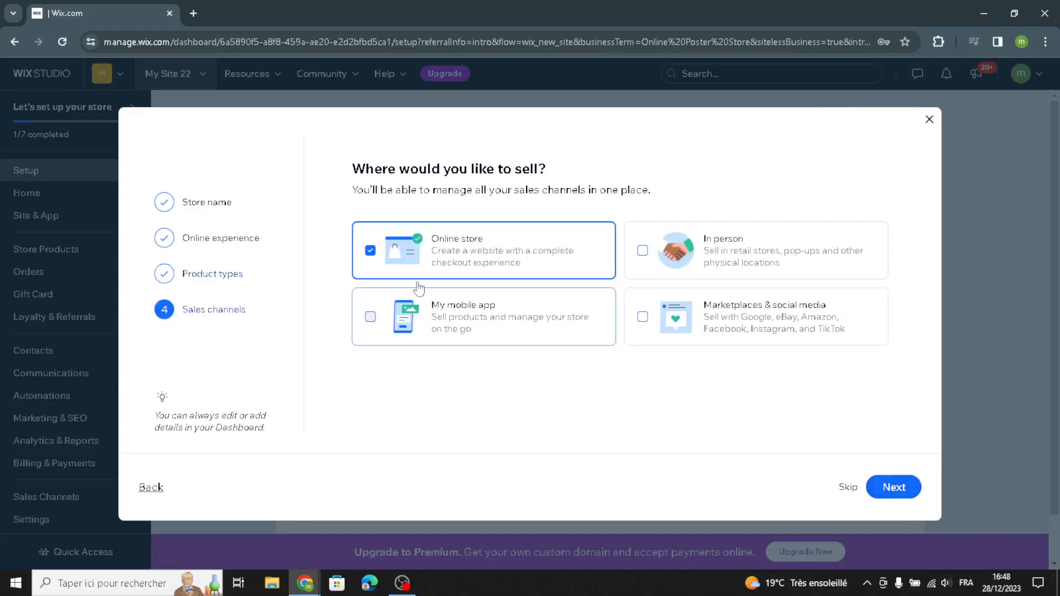
{"action": "left_click", "coordinate": [444, 330]}
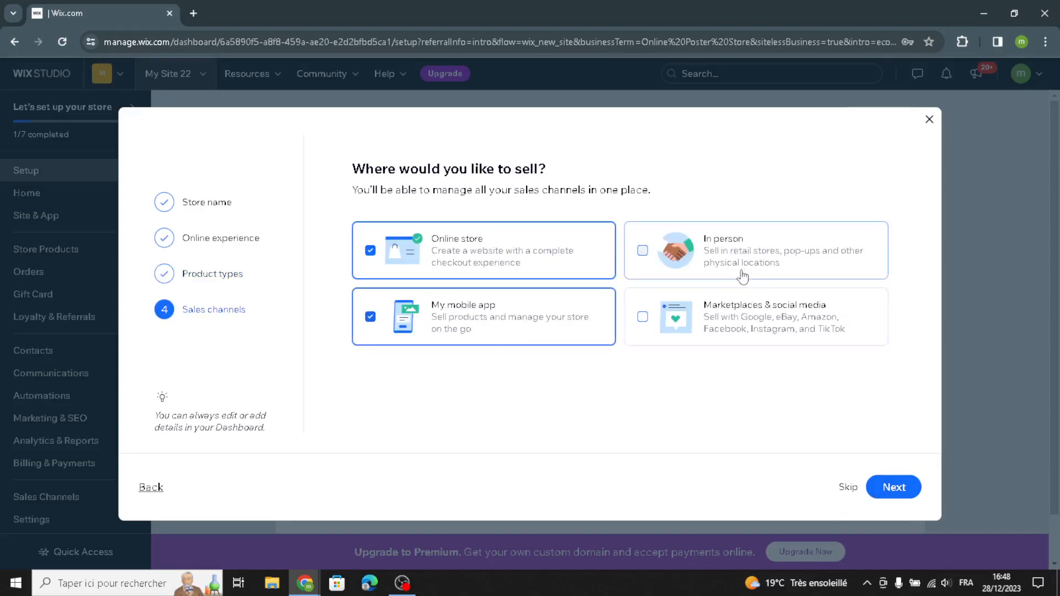
{"action": "left_click_drag", "start_coordinate": [742, 306], "coordinate": [739, 317]}
{"action": "left_click", "coordinate": [672, 335]}
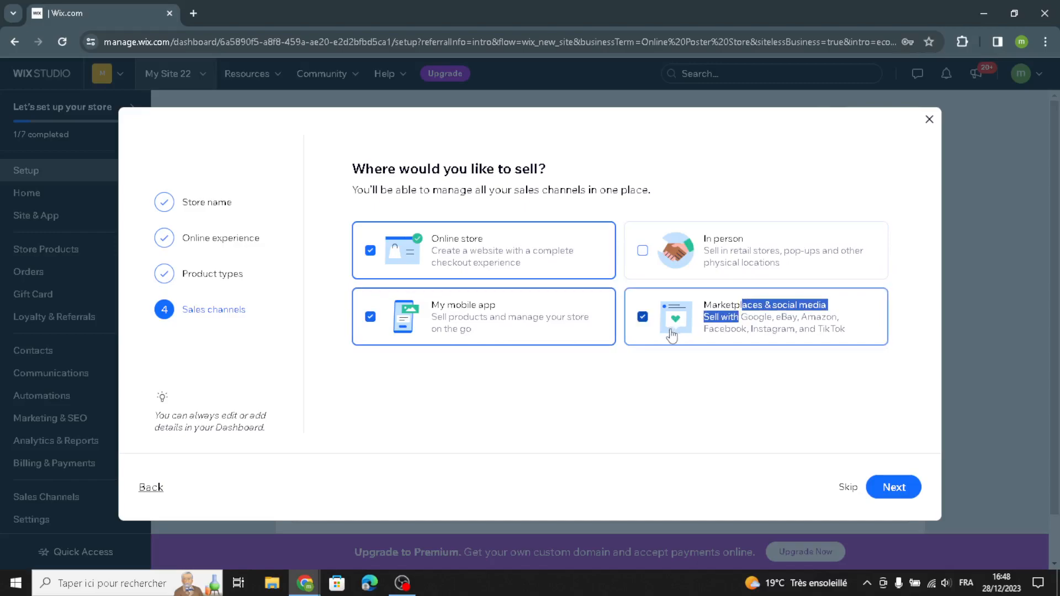
{"action": "left_click", "coordinate": [654, 355]}
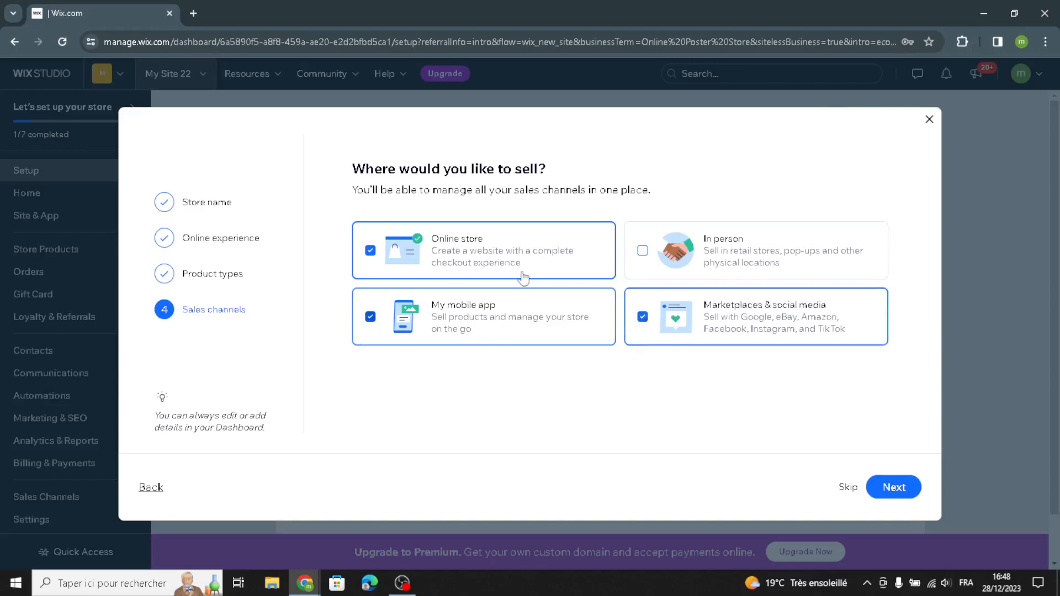
{"action": "left_click", "coordinate": [885, 485]}
{"action": "left_click", "coordinate": [504, 327]}
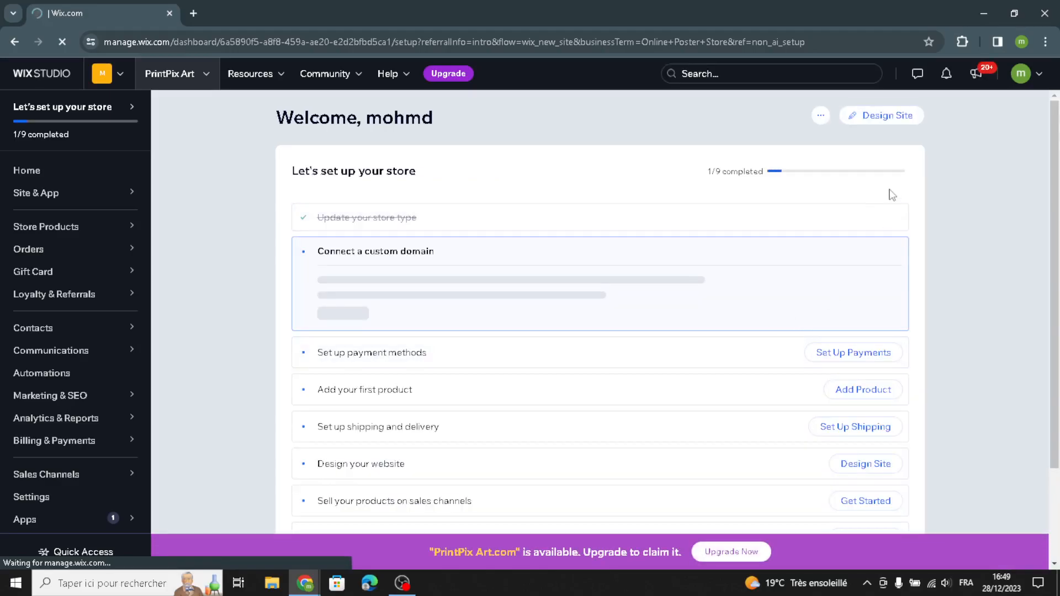
Step: Start the site design by letting Wix create the site, and accept the business info as given
{"action": "left_click", "coordinate": [880, 125]}
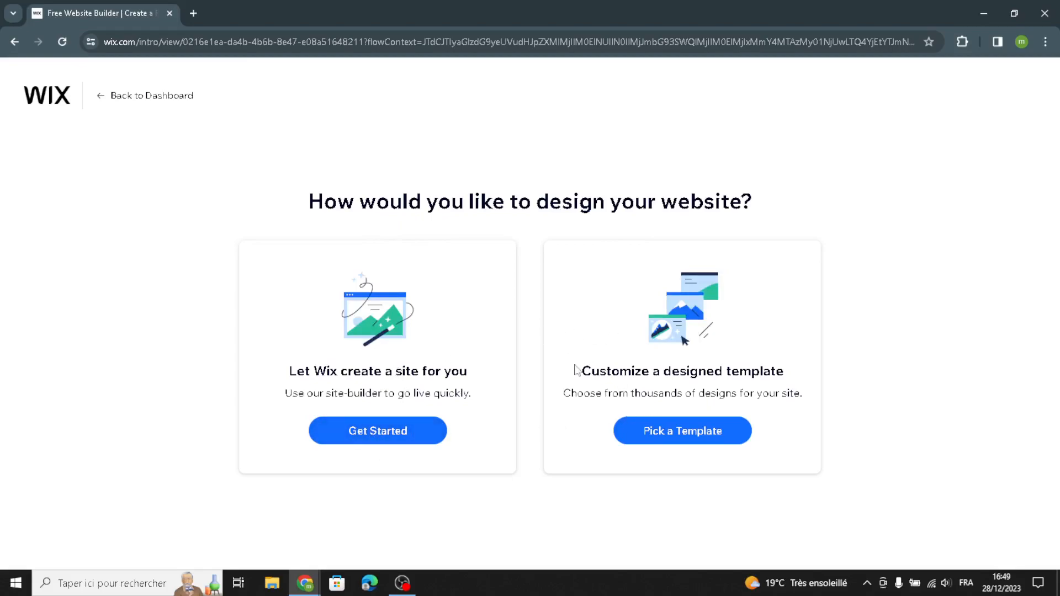
{"action": "left_click", "coordinate": [369, 431]}
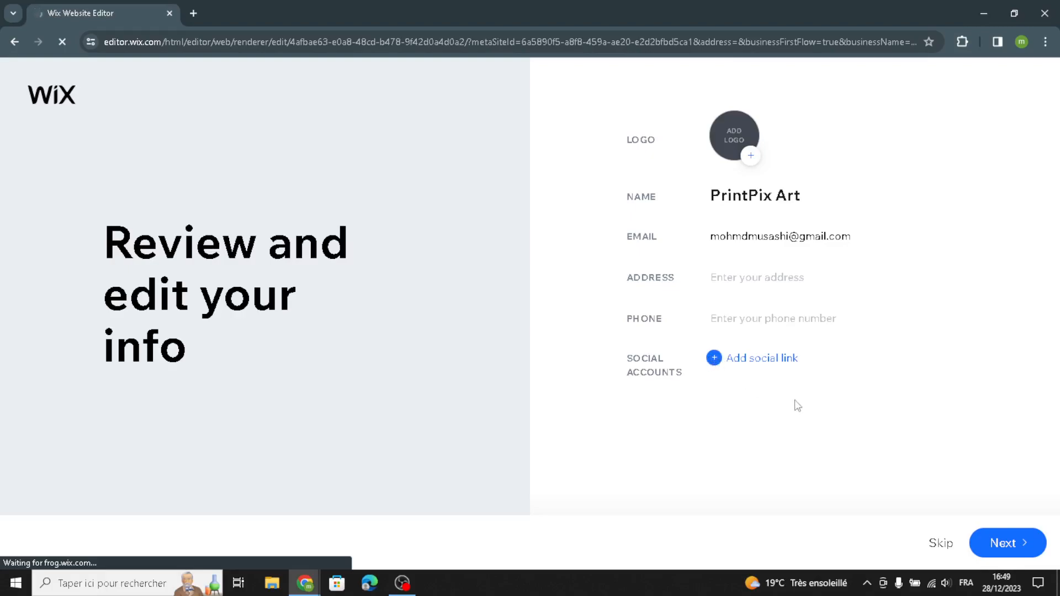
{"action": "left_click", "coordinate": [981, 548]}
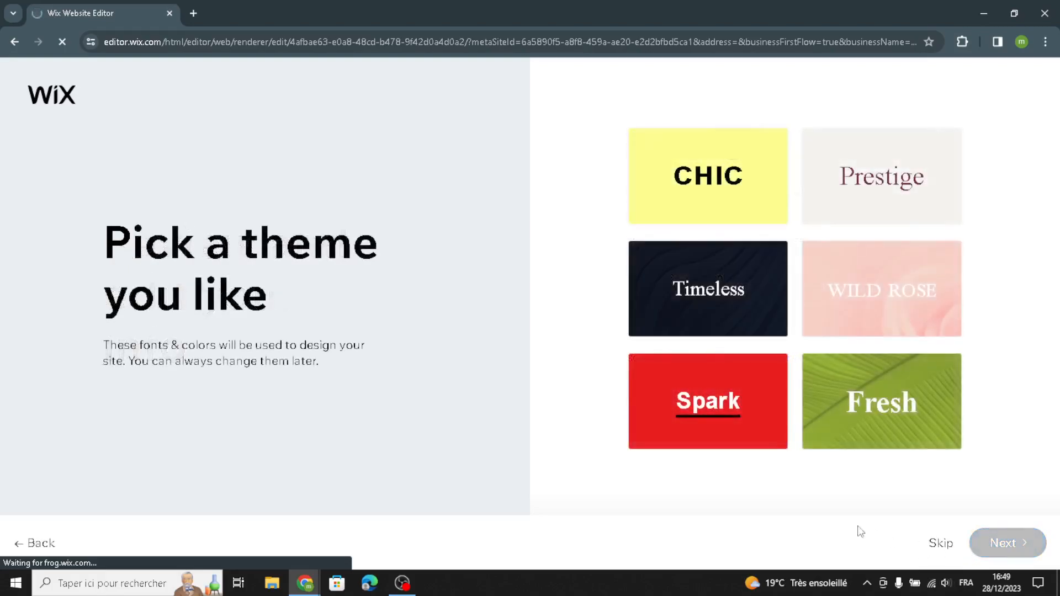
Step: Apply the Timeless theme and pick the One-Of-A-Kind Items homepage design
{"action": "left_click", "coordinate": [693, 325]}
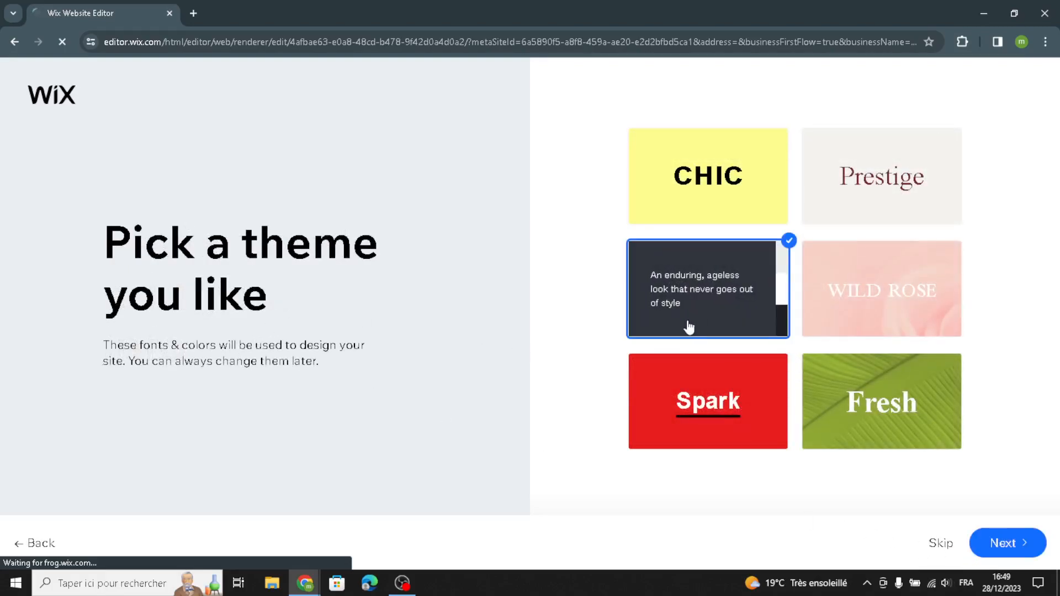
{"action": "left_click", "coordinate": [1002, 544]}
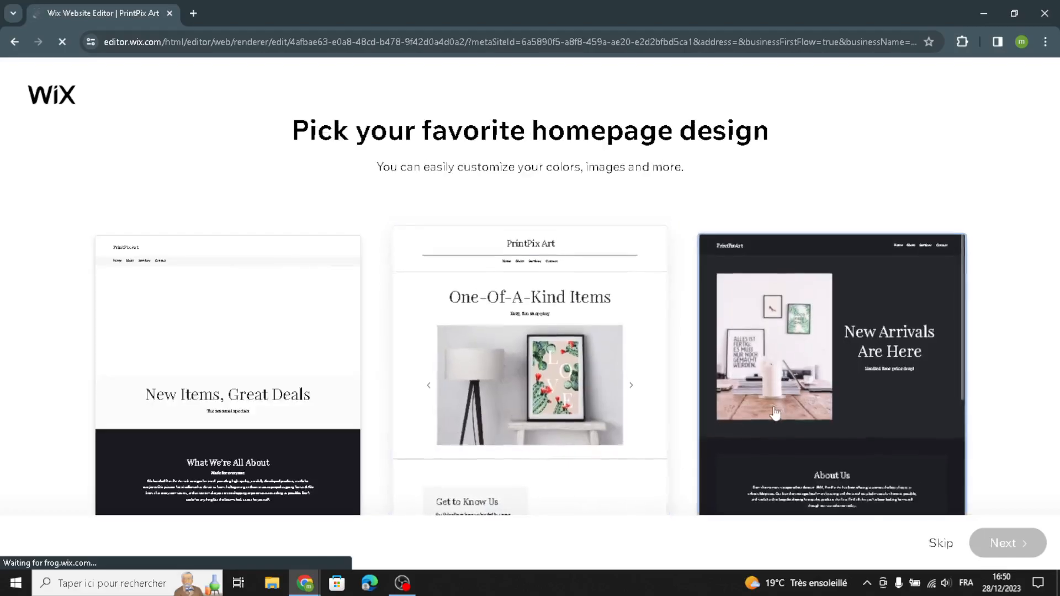
{"action": "scroll", "coordinate": [776, 415], "scroll_direction": "down", "scroll_amount": 4}
{"action": "scroll", "coordinate": [552, 417], "scroll_direction": "down", "scroll_amount": 5}
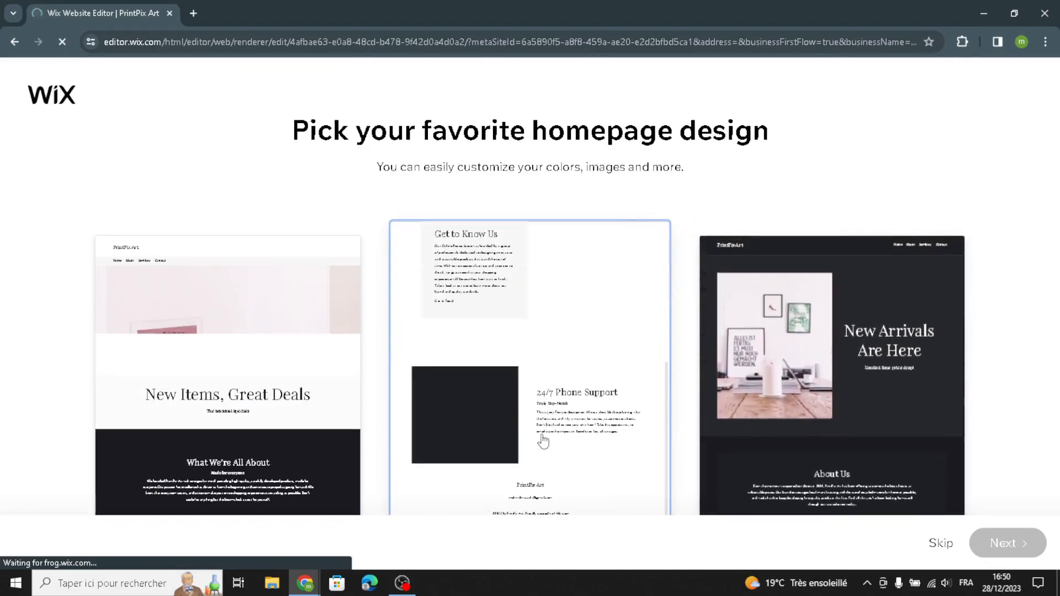
{"action": "left_click", "coordinate": [540, 439]}
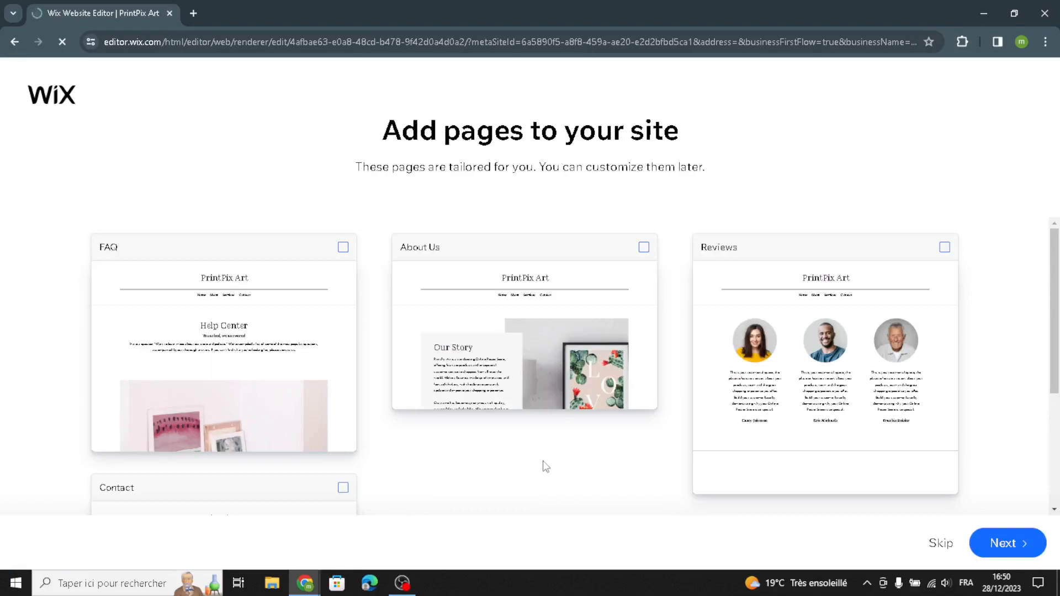
Step: Continue without adding extra pages and open the new site in the editor
{"action": "left_click", "coordinate": [996, 543]}
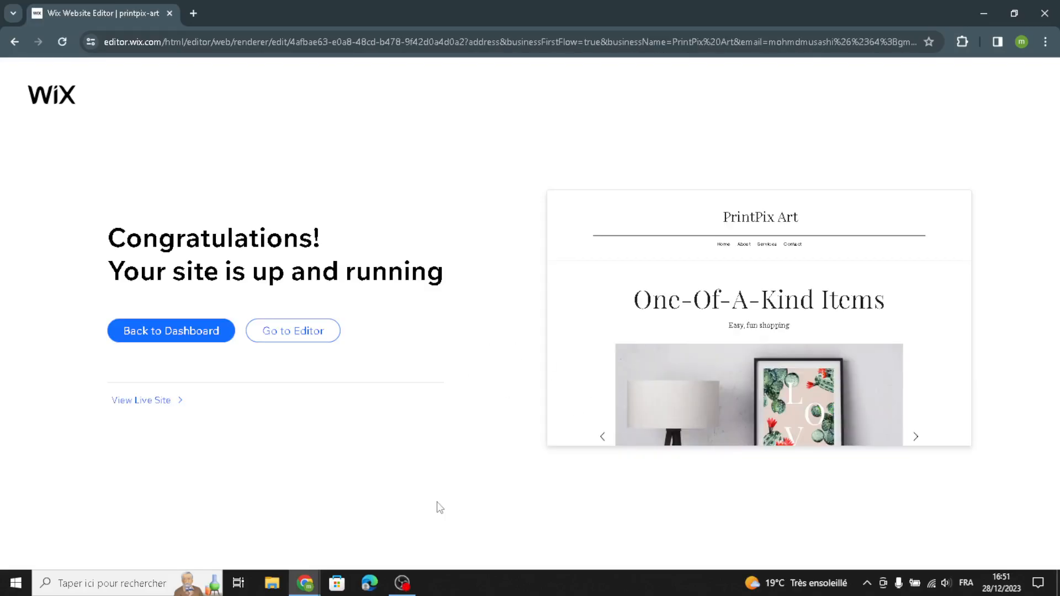
{"action": "left_click", "coordinate": [294, 335]}
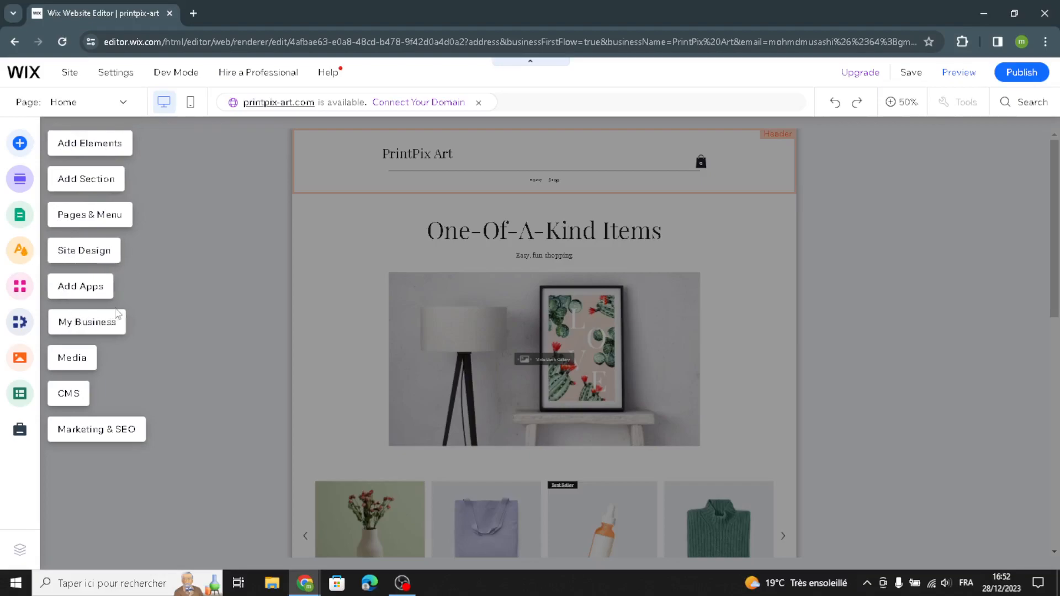
Step: Examine the text, image and button elements that can be added, including titles, paragraphs, free Wix images, illustrations, icon buttons and pay buttons
{"action": "left_click", "coordinate": [106, 148]}
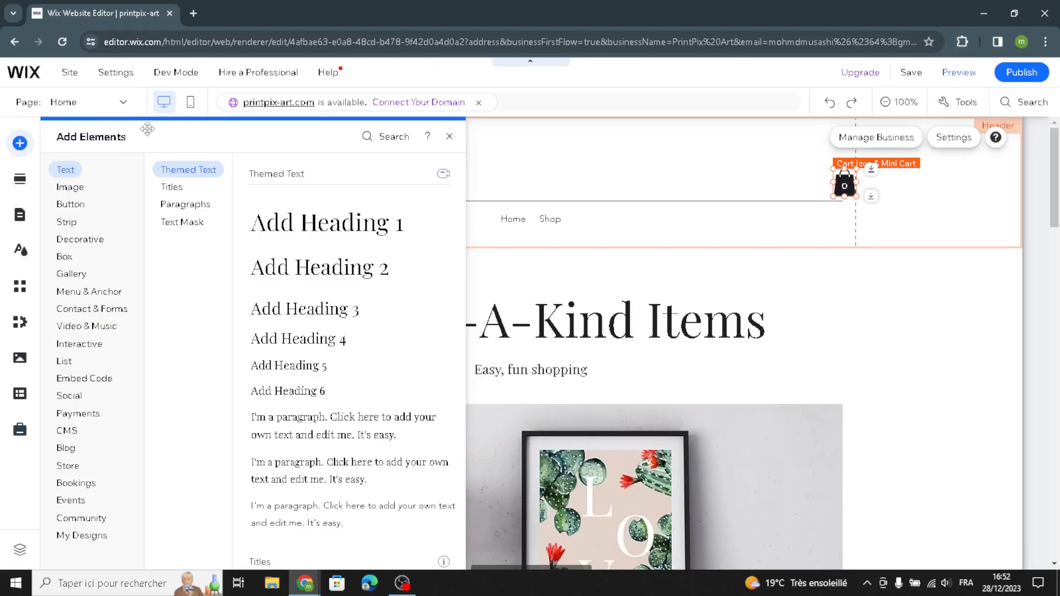
{"action": "left_click", "coordinate": [183, 189]}
{"action": "left_click", "coordinate": [194, 173]}
{"action": "left_click", "coordinate": [180, 189]}
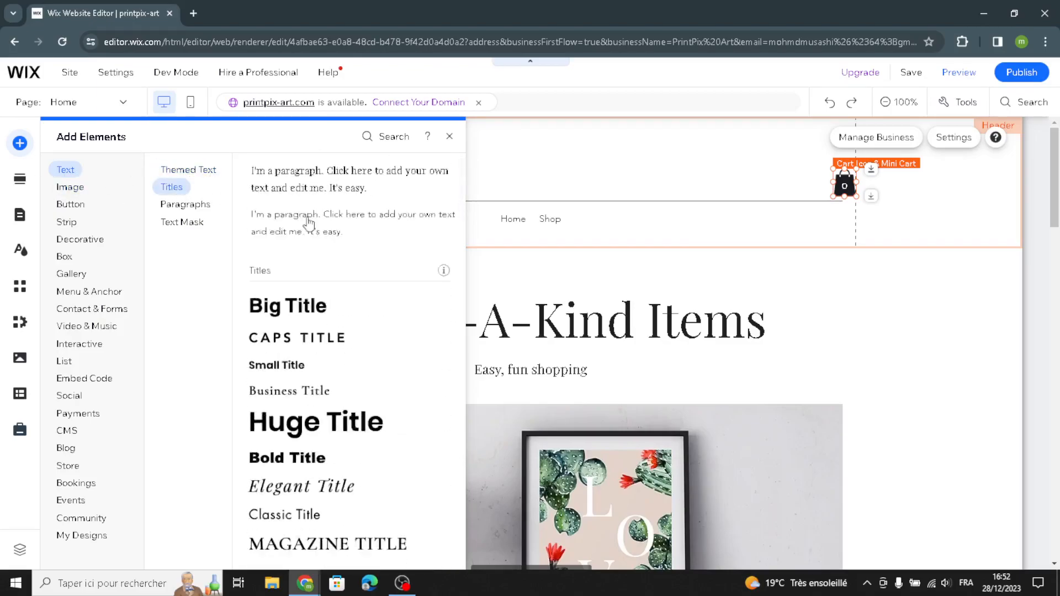
{"action": "left_click", "coordinate": [200, 205]}
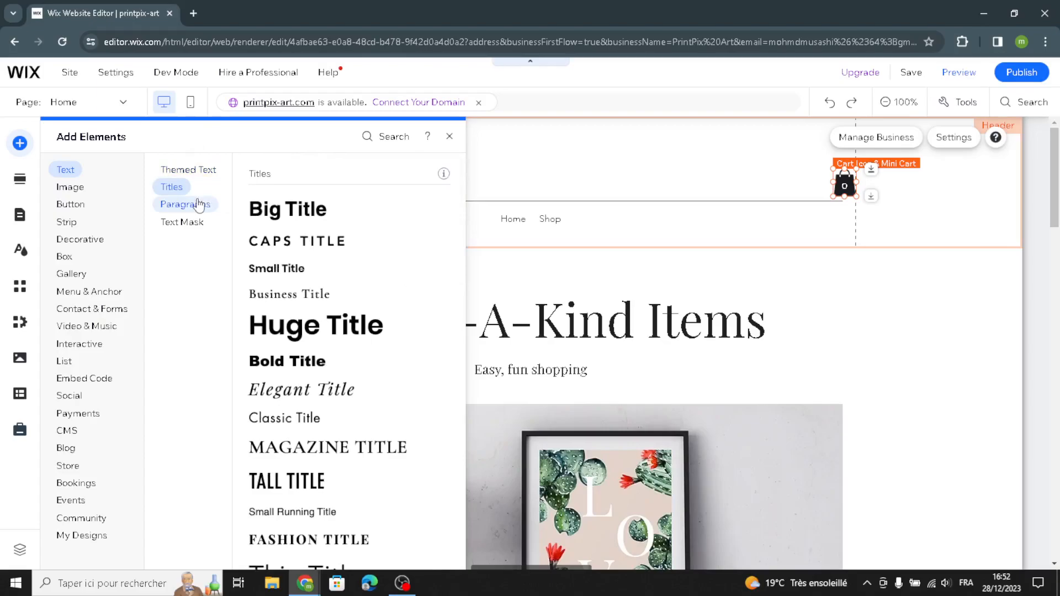
{"action": "left_click", "coordinate": [70, 188]}
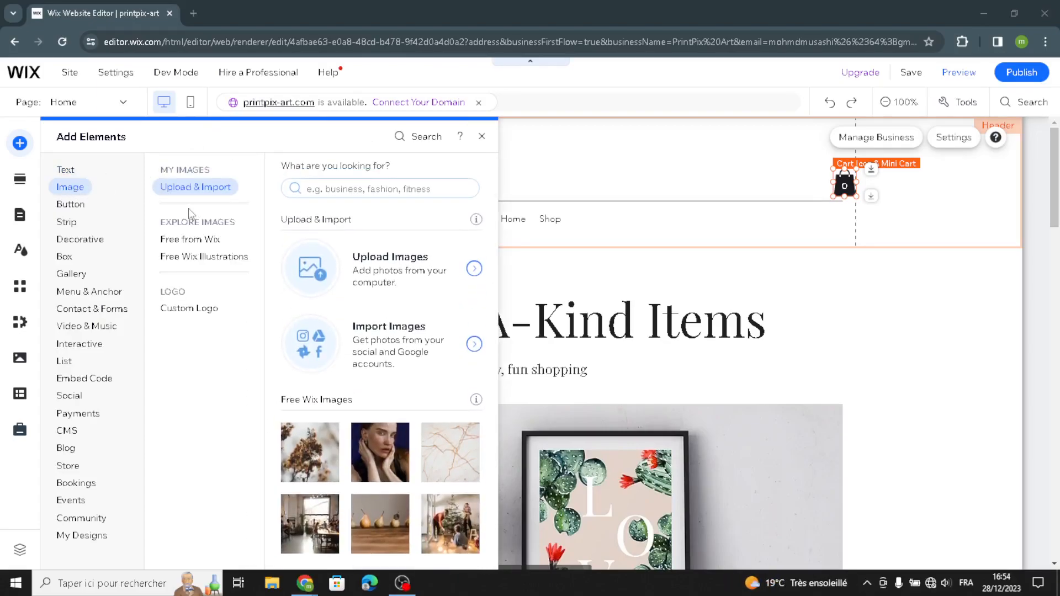
{"action": "left_click", "coordinate": [190, 239]}
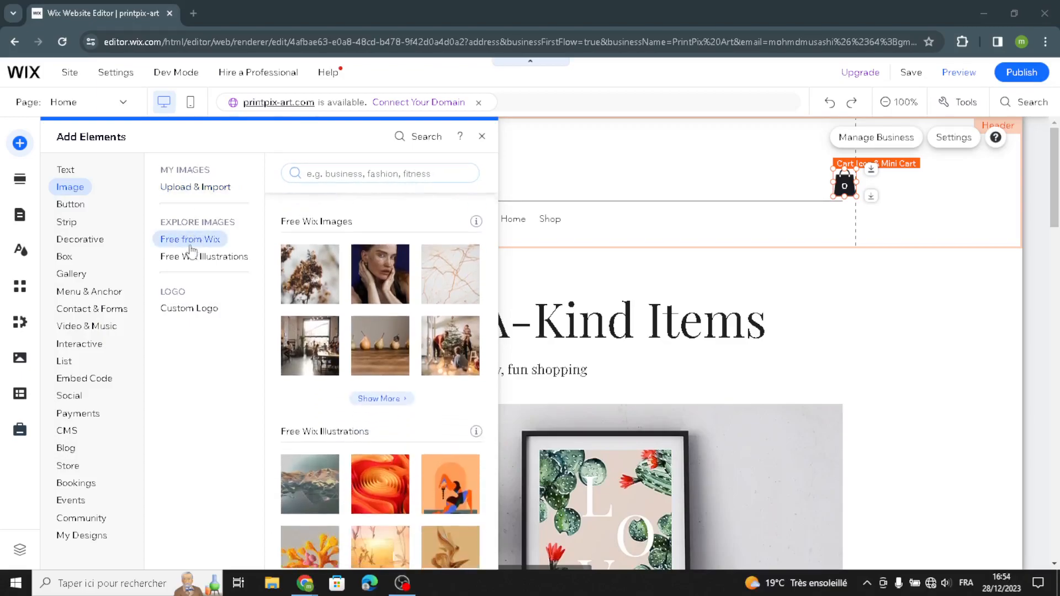
{"action": "left_click", "coordinate": [180, 257]}
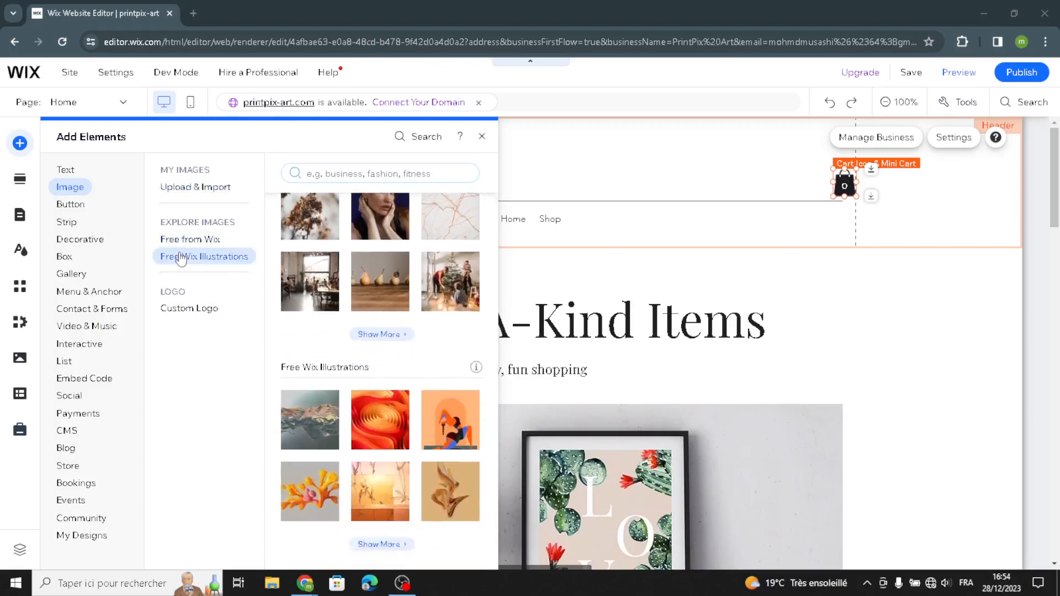
{"action": "left_click", "coordinate": [74, 209]}
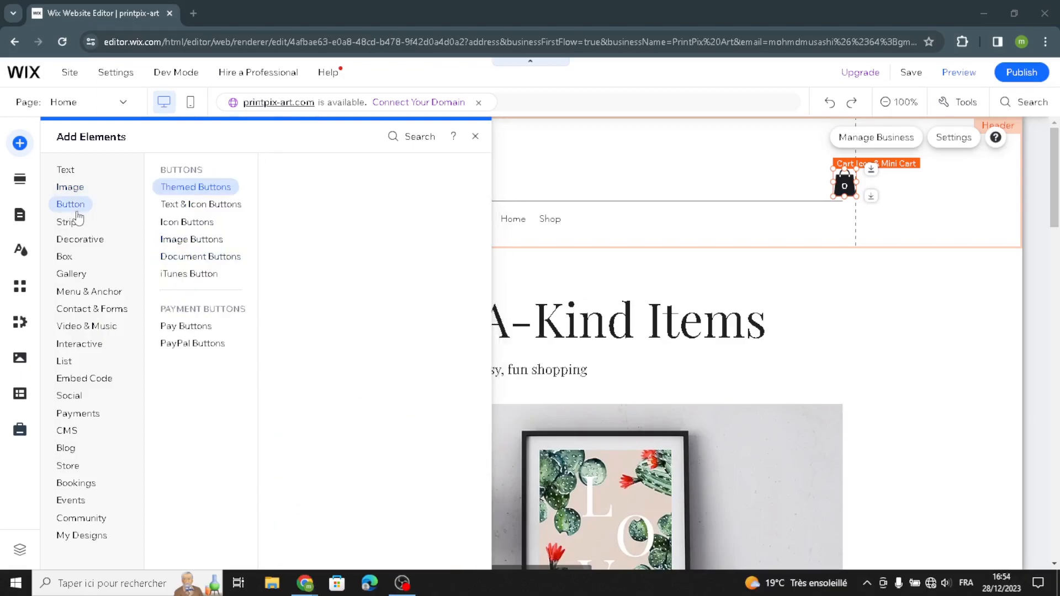
{"action": "left_click", "coordinate": [185, 206]}
{"action": "left_click", "coordinate": [177, 226]}
{"action": "left_click", "coordinate": [173, 327]}
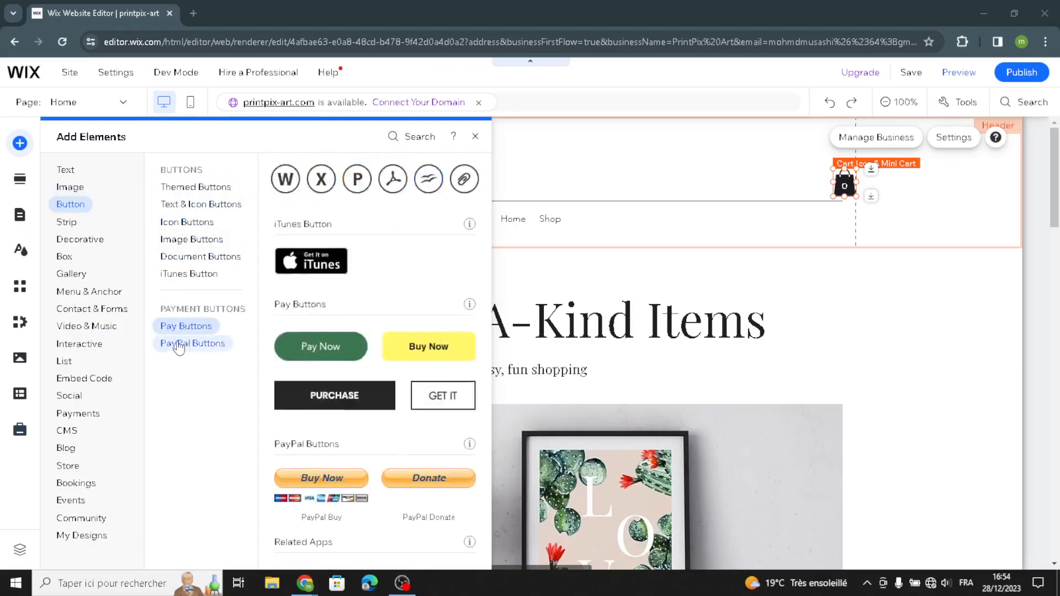
Step: Examine the decorative elements that can be added, including basic shapes, arrows, horizontal lines and vertical lines
{"action": "left_click", "coordinate": [100, 243]}
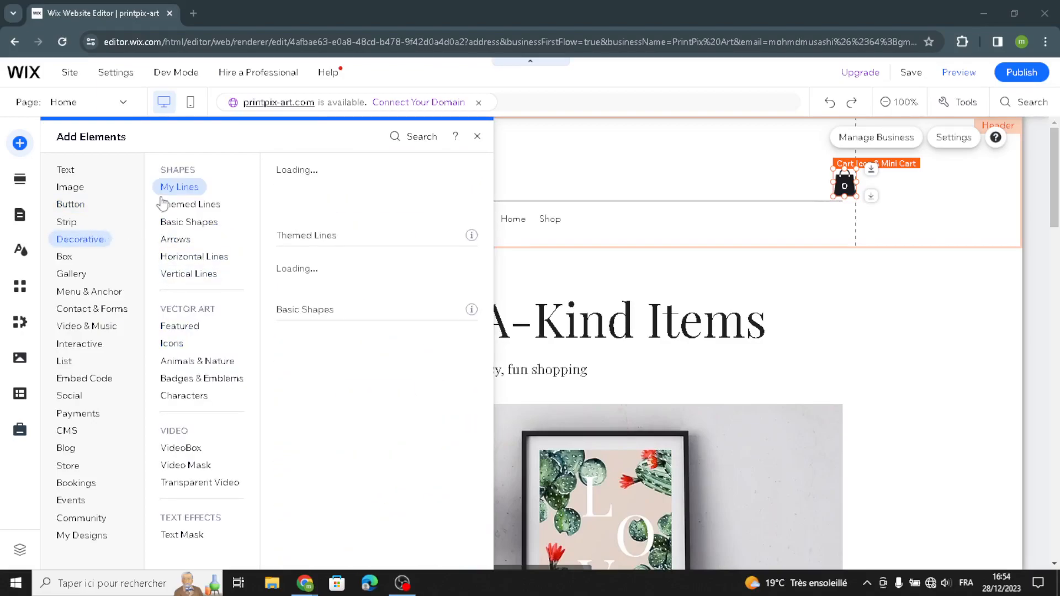
{"action": "left_click", "coordinate": [177, 221]}
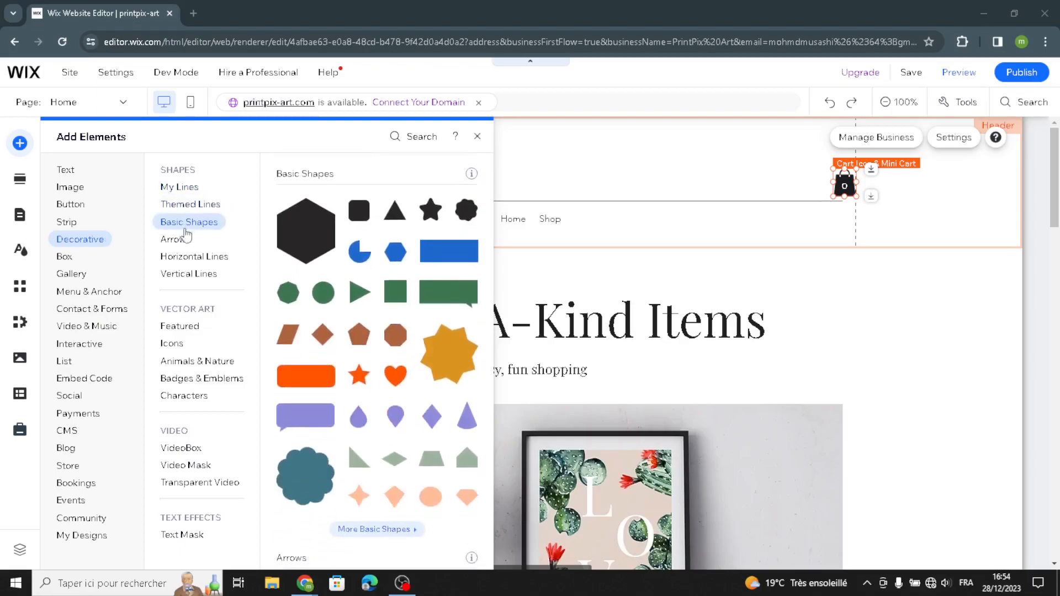
{"action": "left_click", "coordinate": [180, 241]}
{"action": "left_click", "coordinate": [185, 255]}
{"action": "left_click", "coordinate": [201, 275]}
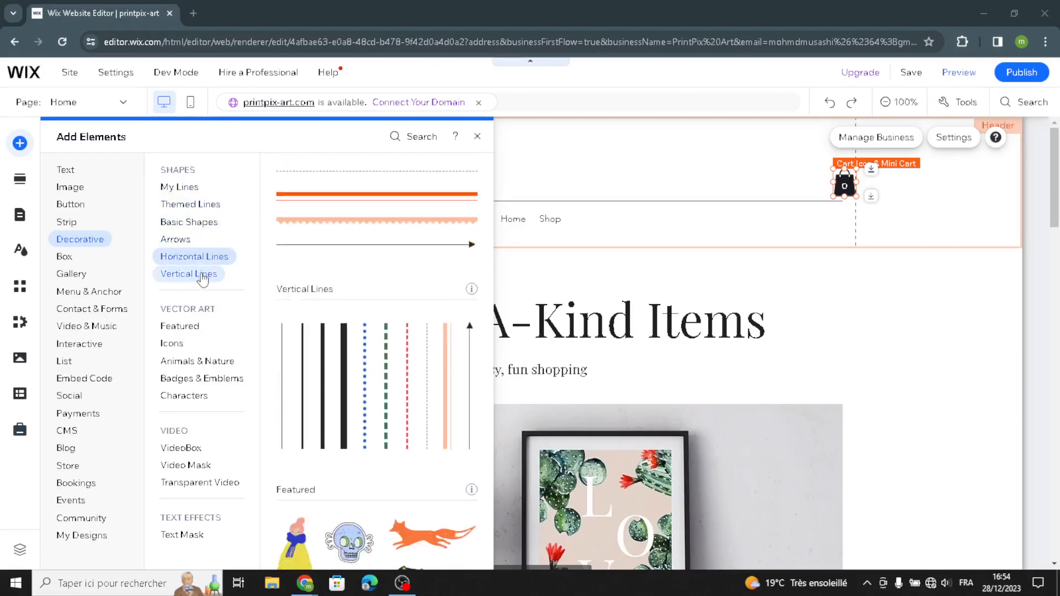
Step: Look over the ready-made Welcome and Gallery sections and the site design options for color, text, background and transitions
{"action": "left_click", "coordinate": [18, 179]}
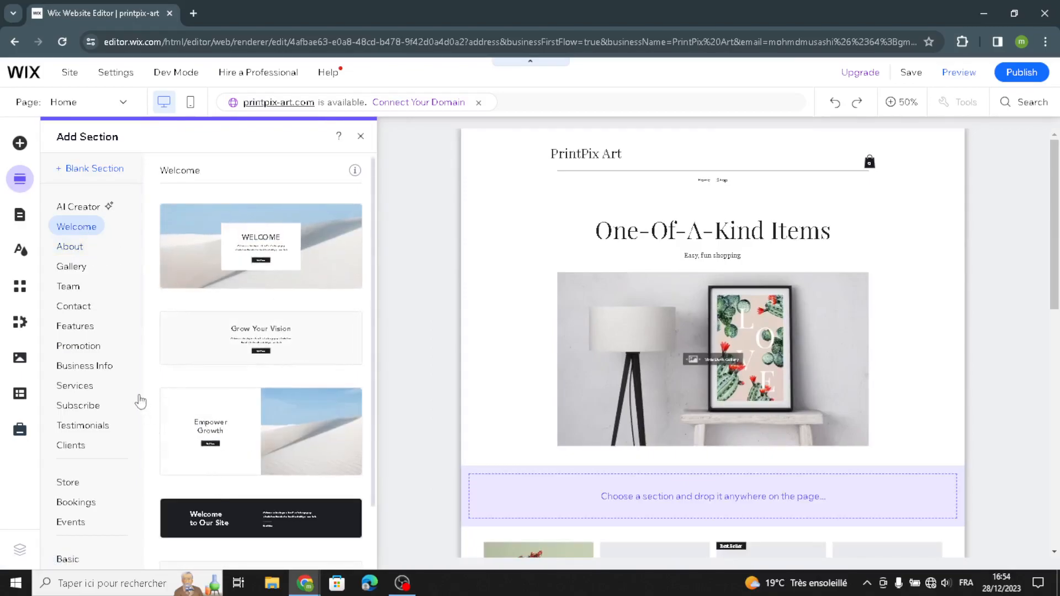
{"action": "left_click", "coordinate": [68, 273]}
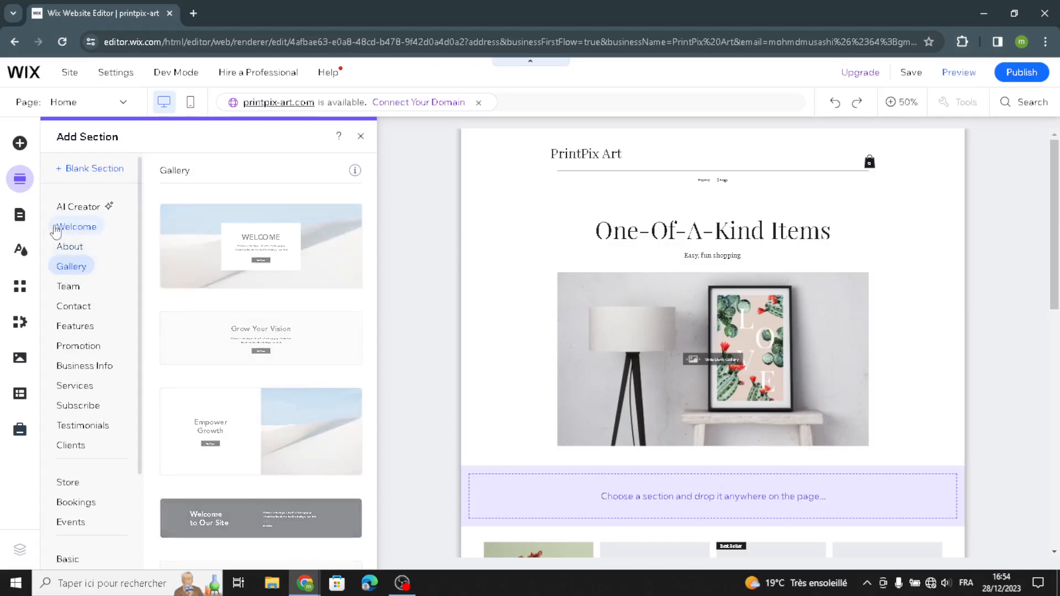
{"action": "left_click", "coordinate": [22, 251]}
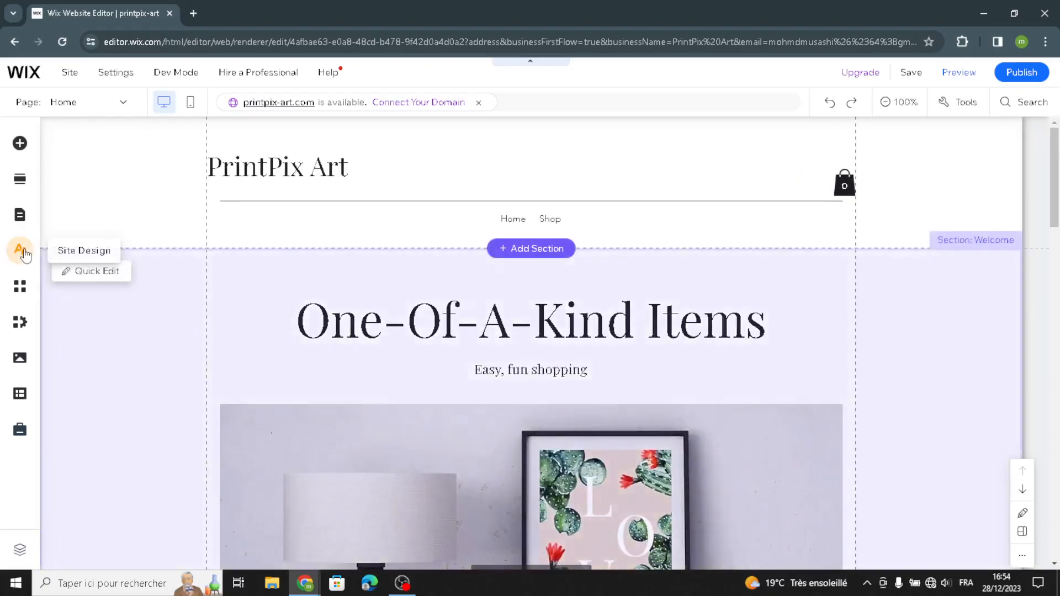
{"action": "left_click", "coordinate": [22, 251]}
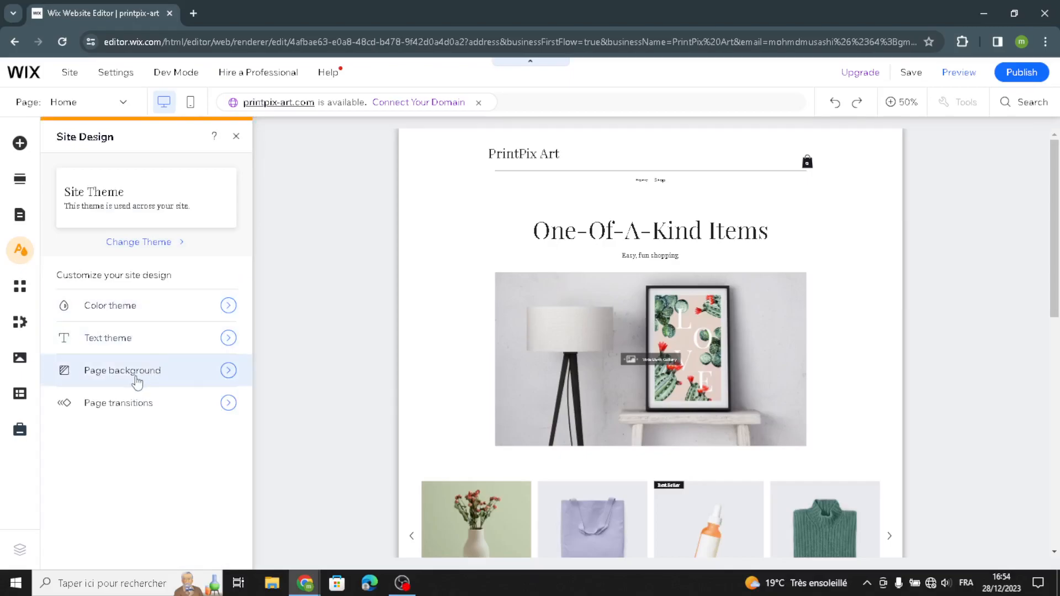
{"action": "left_click", "coordinate": [238, 137]}
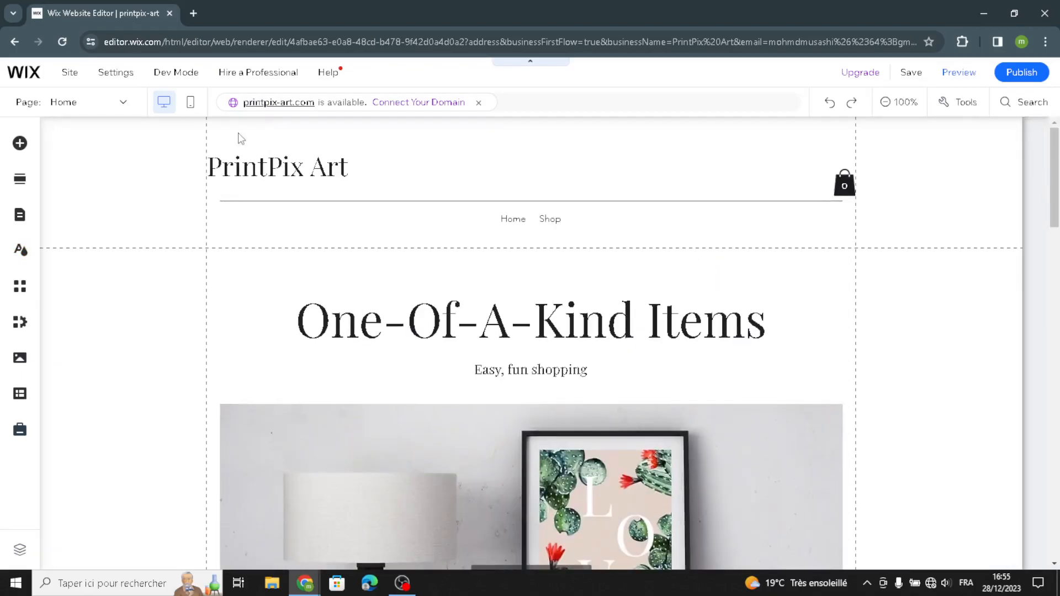
Step: Review the Quick Edit options of the header and of the Welcome section
{"action": "left_click", "coordinate": [104, 165]}
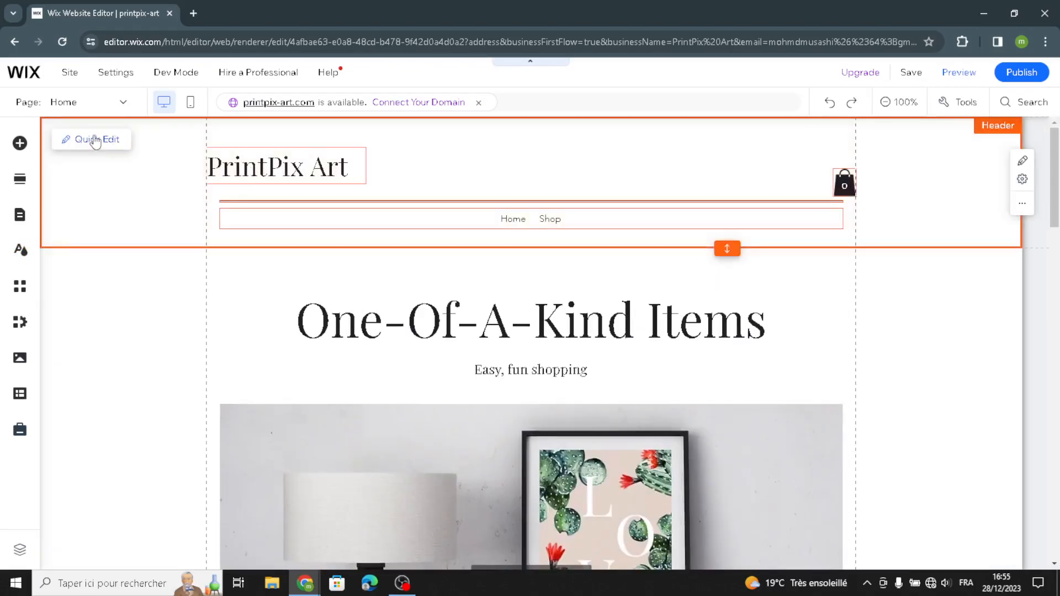
{"action": "left_click", "coordinate": [95, 145]}
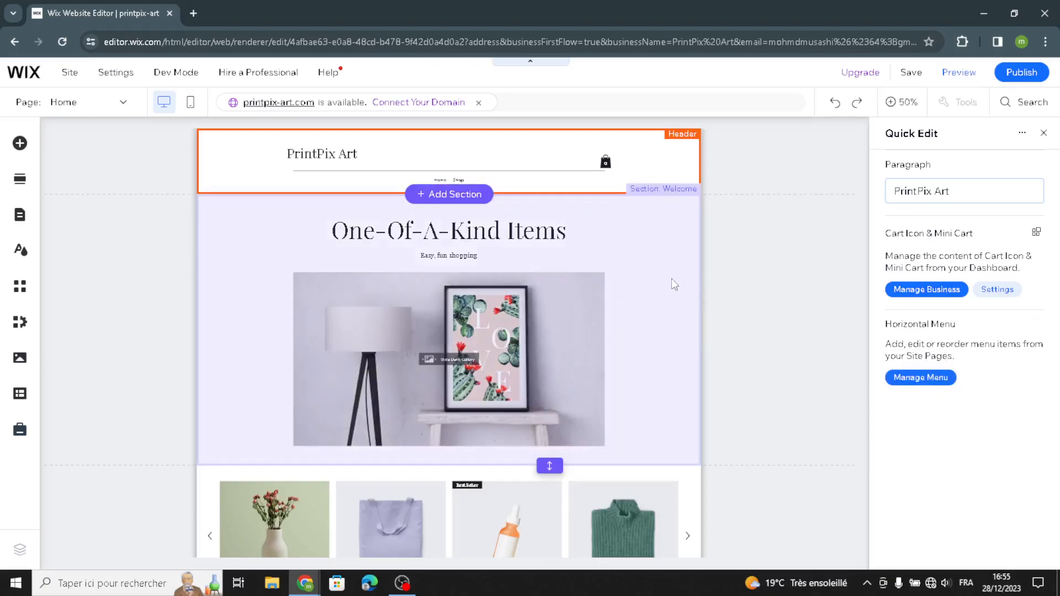
{"action": "left_click", "coordinate": [656, 308]}
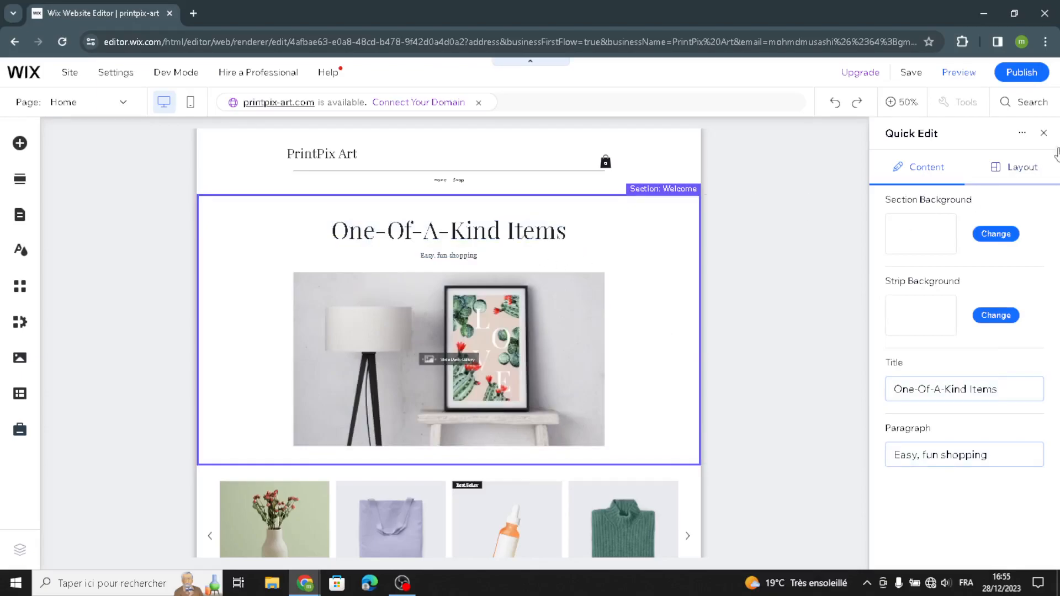
{"action": "left_click", "coordinate": [1043, 132]}
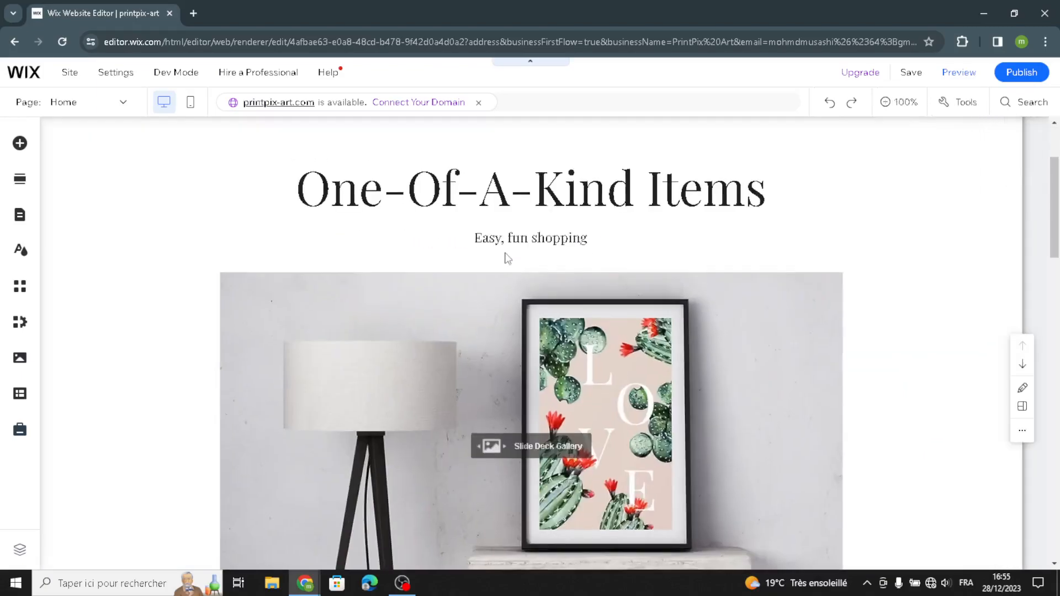
Step: Replace the "Easy, fun shopping" text with an AI-generated welcome text for PrintPix Art, refreshing the editor page along the way
{"action": "left_click", "coordinate": [549, 241]}
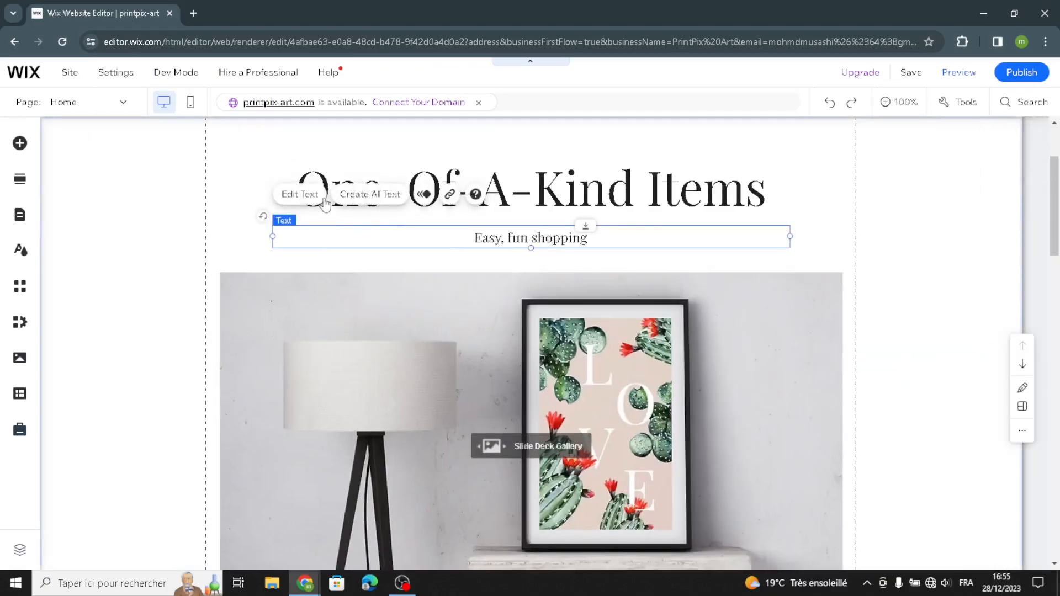
{"action": "left_click", "coordinate": [349, 200]}
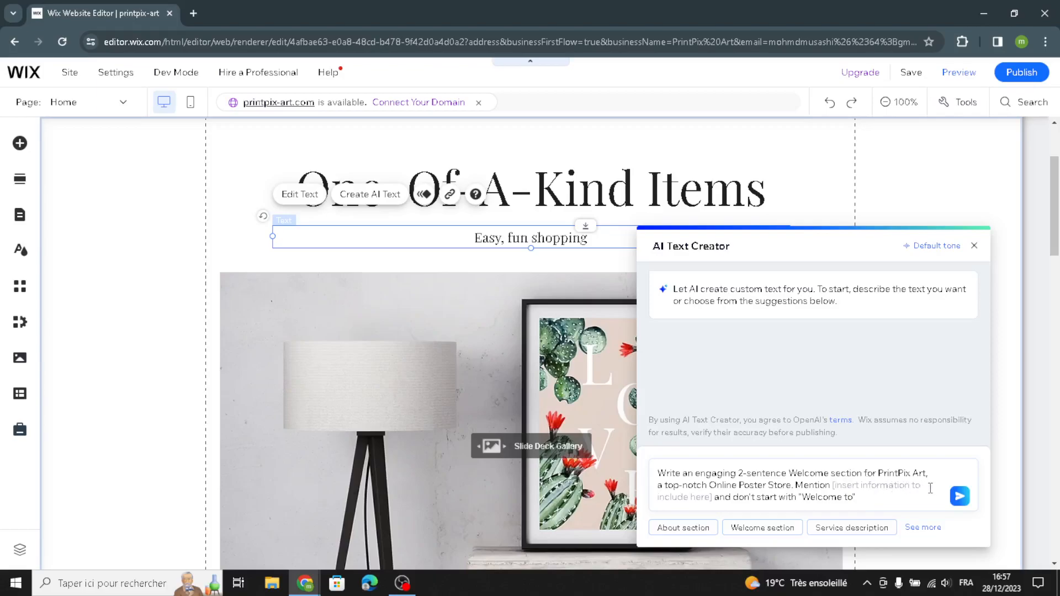
{"action": "left_click", "coordinate": [959, 498]}
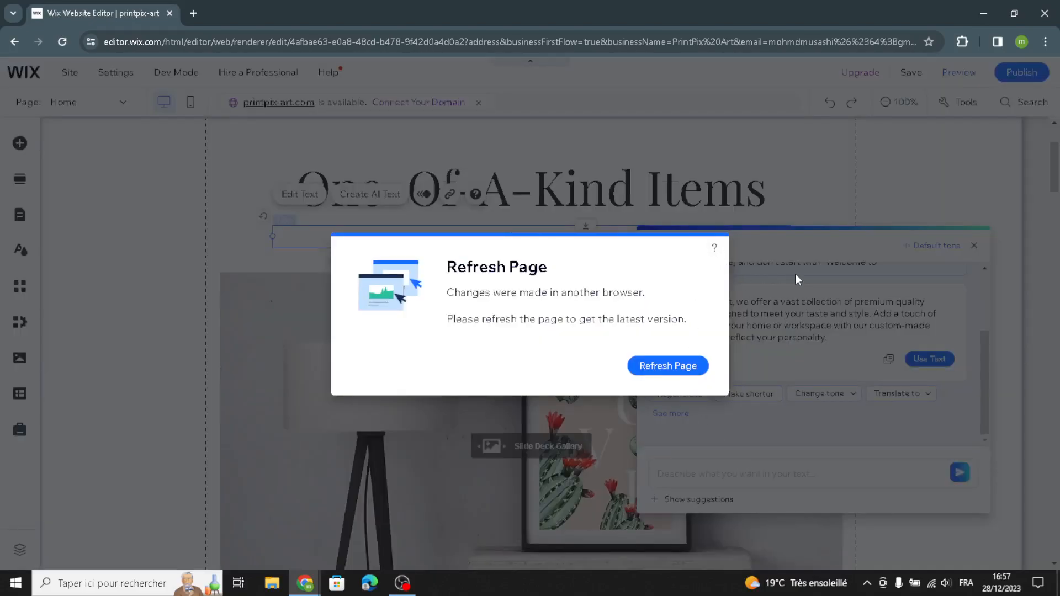
{"action": "left_click", "coordinate": [688, 363]}
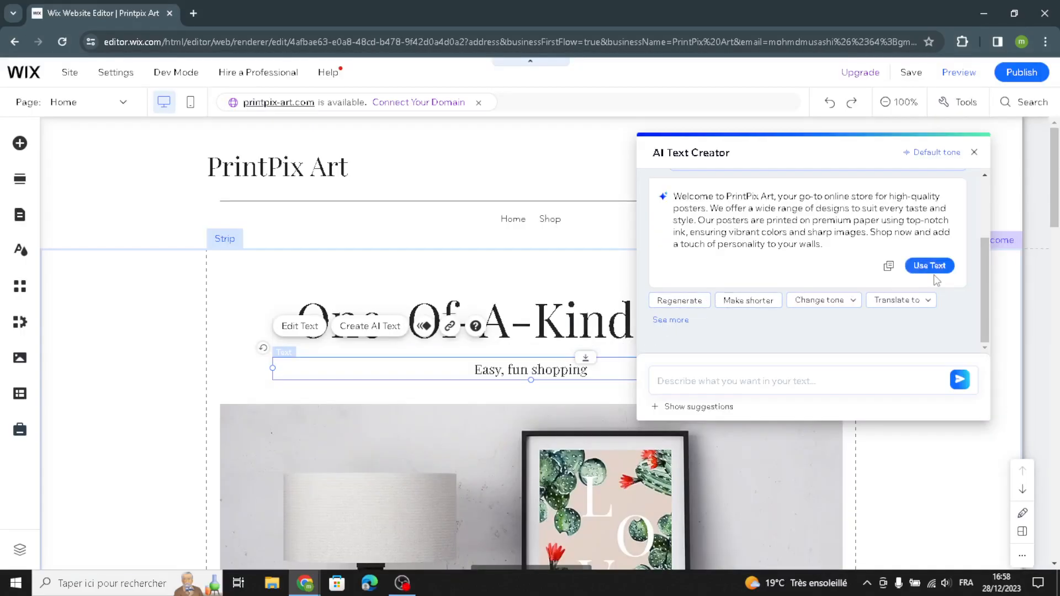
{"action": "left_click", "coordinate": [932, 267]}
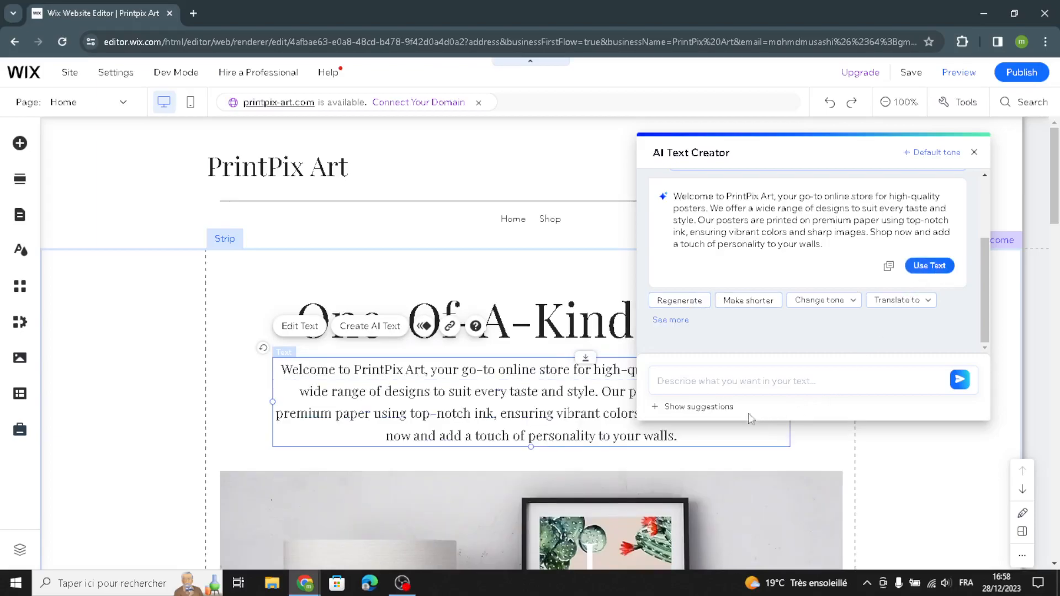
{"action": "left_click", "coordinate": [974, 152]}
Step: Format the welcome paragraph with the Heading 5 style and the Playfair Display Bold font
{"action": "scroll", "coordinate": [428, 457], "scroll_direction": "down", "scroll_amount": 3}
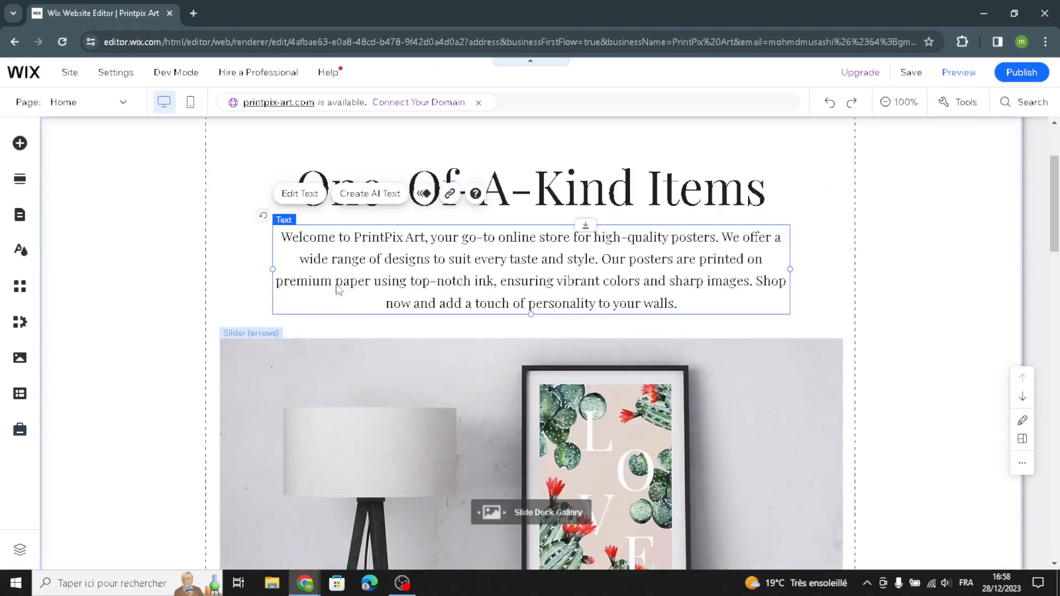
{"action": "left_click", "coordinate": [299, 194]}
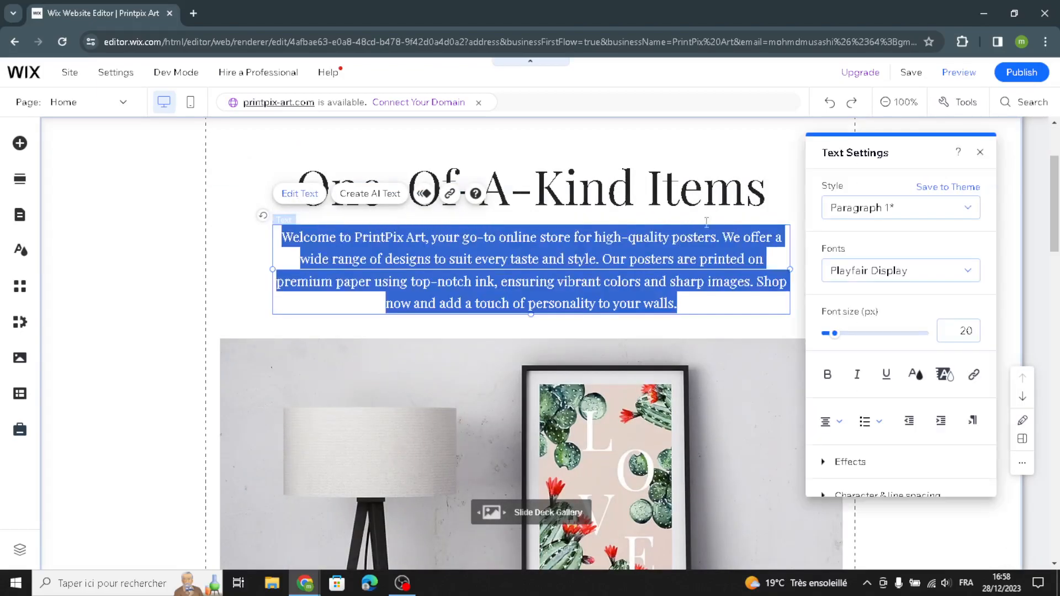
{"action": "left_click", "coordinate": [883, 207]}
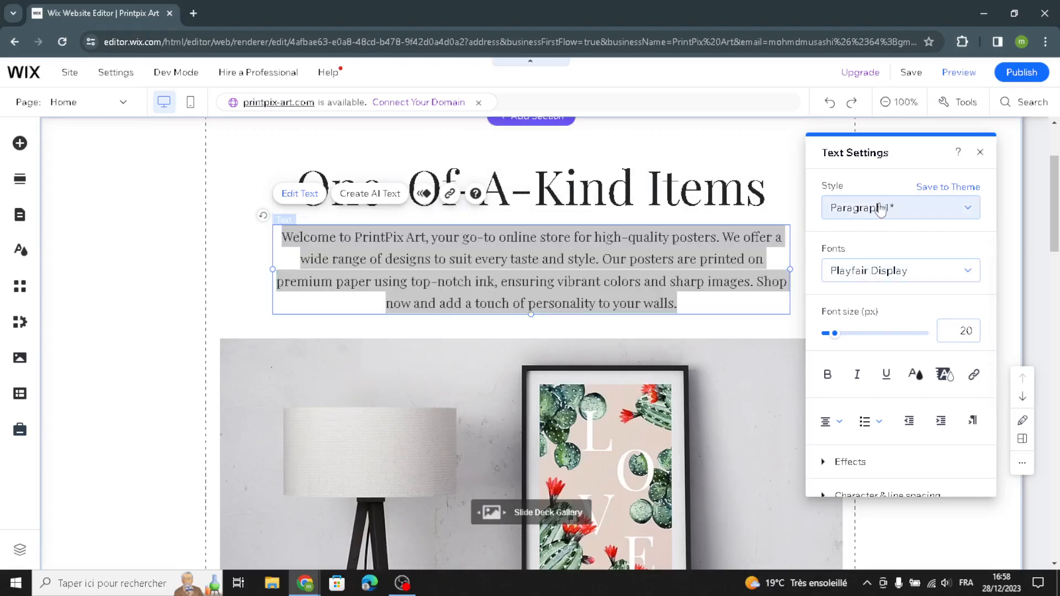
{"action": "left_click", "coordinate": [919, 141]}
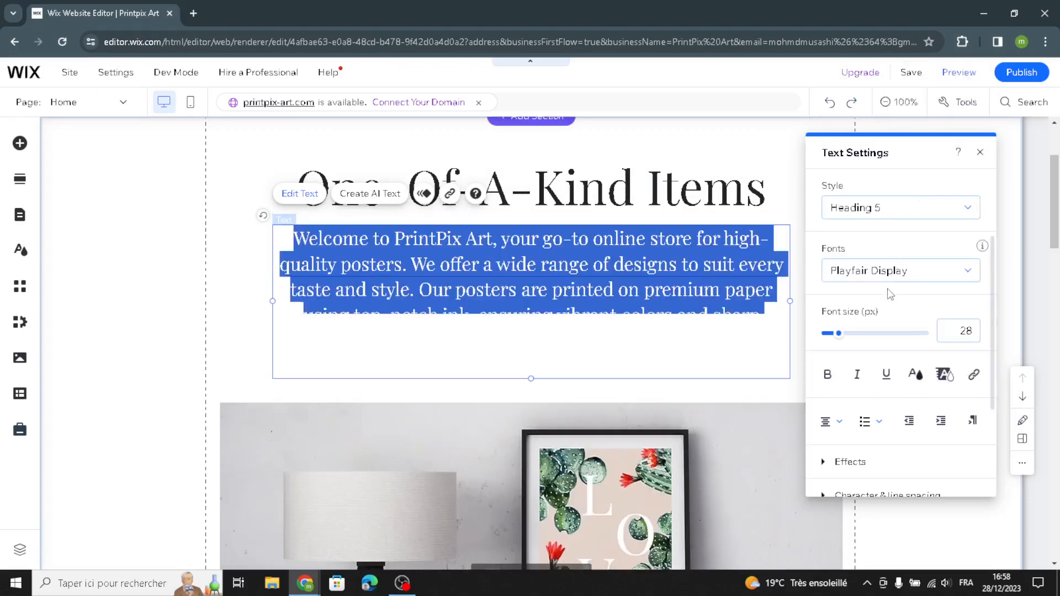
{"action": "left_click", "coordinate": [907, 280]}
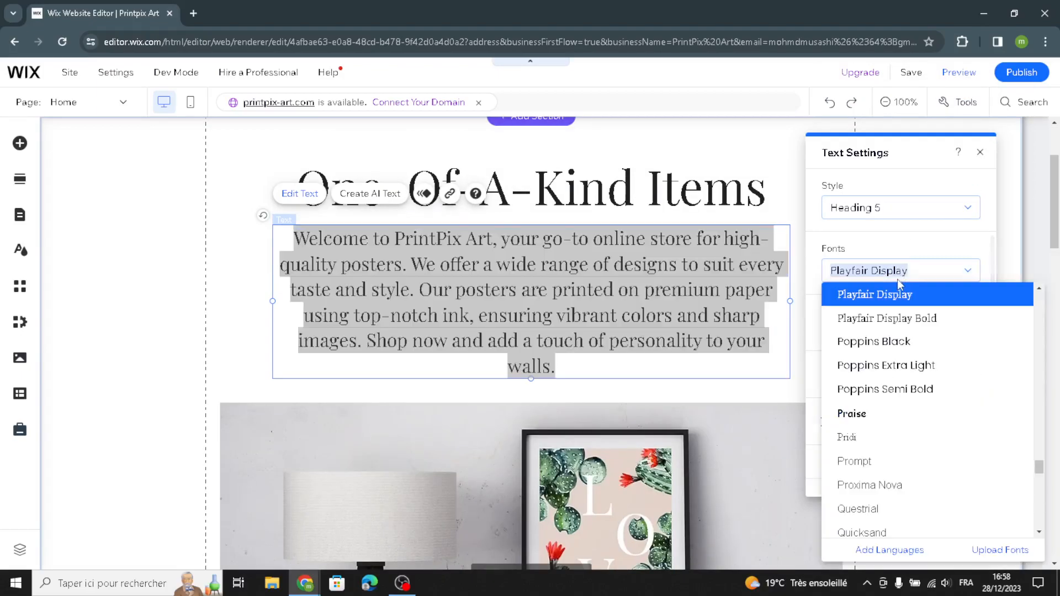
{"action": "left_click", "coordinate": [889, 319]}
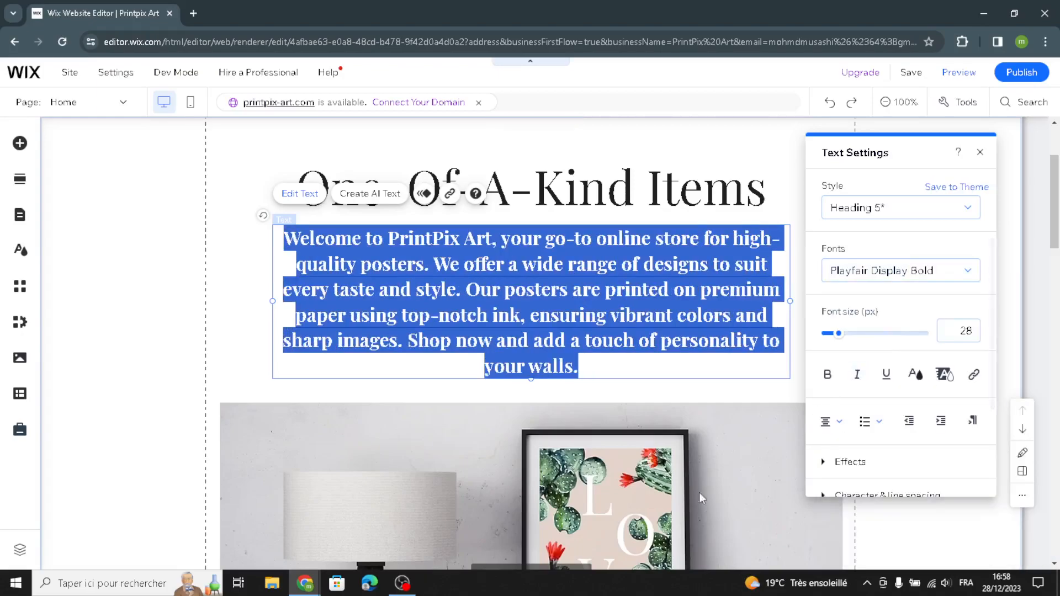
{"action": "left_click", "coordinate": [133, 352]}
Step: Open product management from the homepage's Products section and start a new product
{"action": "scroll", "coordinate": [144, 364], "scroll_direction": "down", "scroll_amount": 5}
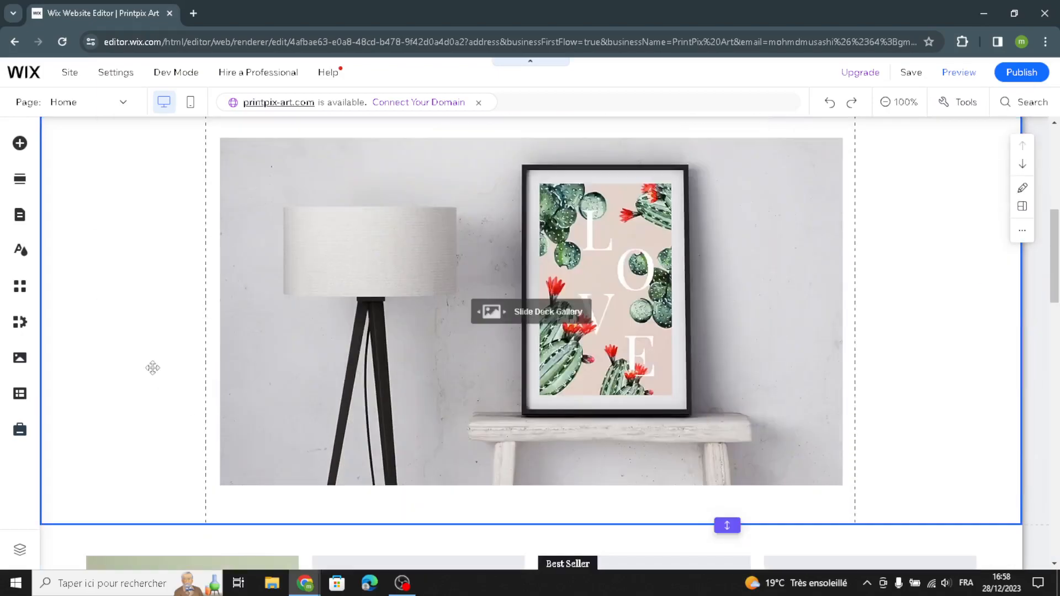
{"action": "scroll", "coordinate": [201, 410], "scroll_direction": "down", "scroll_amount": 7}
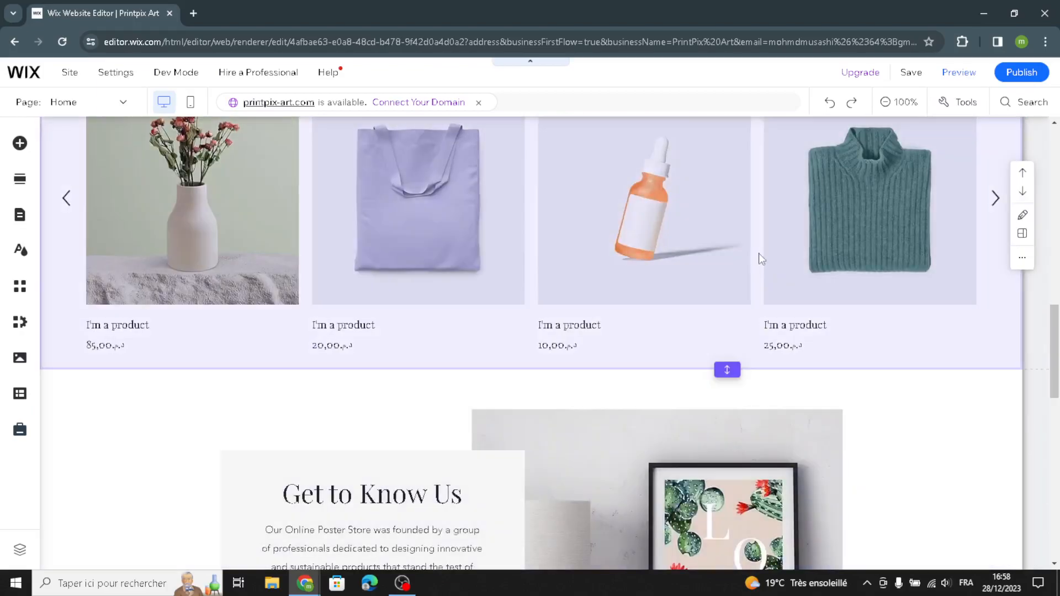
{"action": "scroll", "coordinate": [474, 255], "scroll_direction": "up", "scroll_amount": 1}
{"action": "left_click", "coordinate": [474, 255]}
{"action": "scroll", "coordinate": [529, 323], "scroll_direction": "up", "scroll_amount": 2}
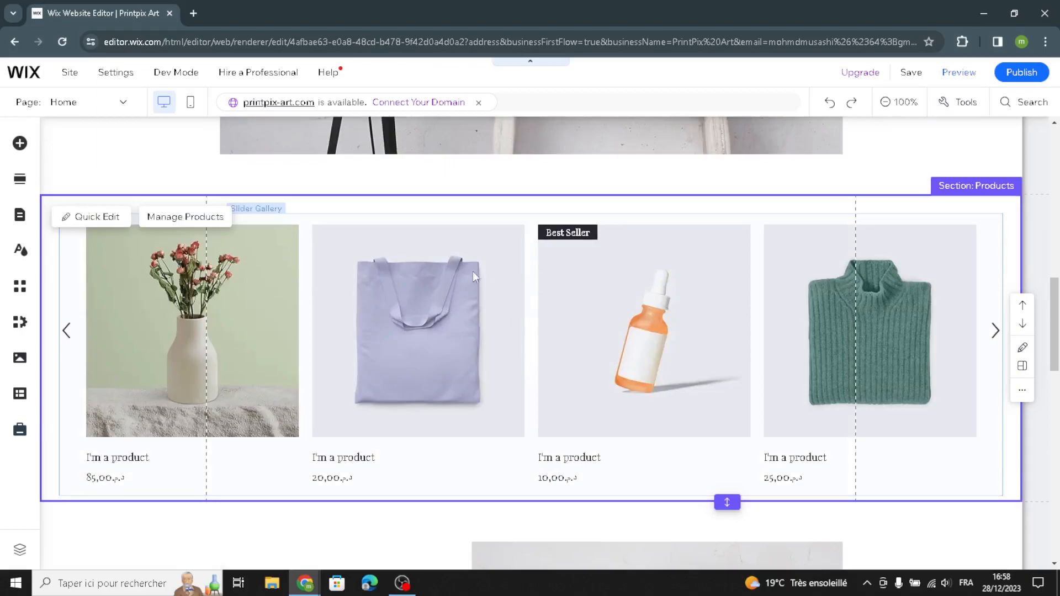
{"action": "left_click", "coordinate": [198, 220]}
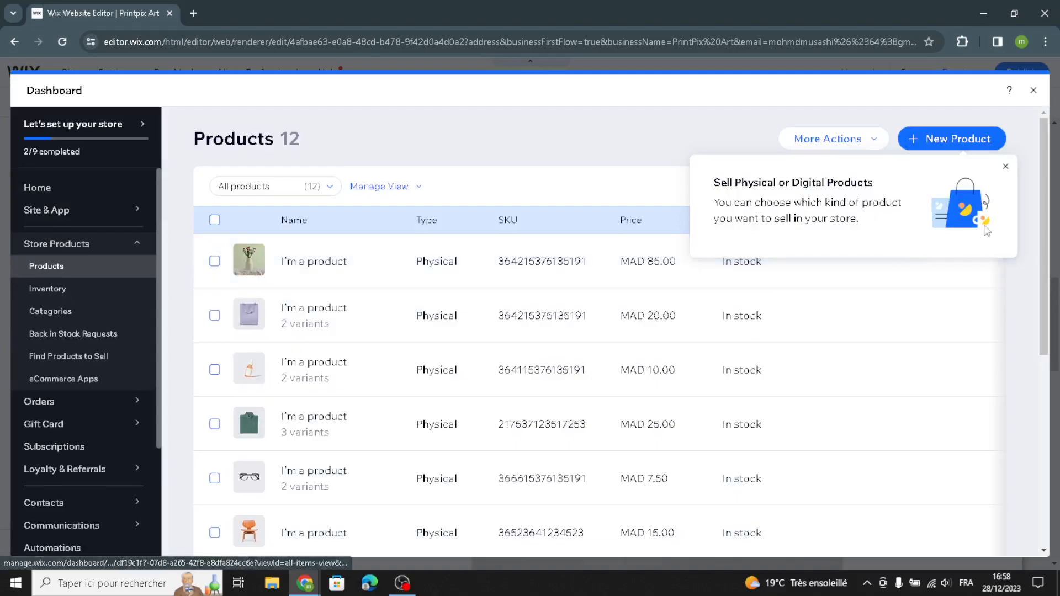
{"action": "left_click", "coordinate": [1006, 168]}
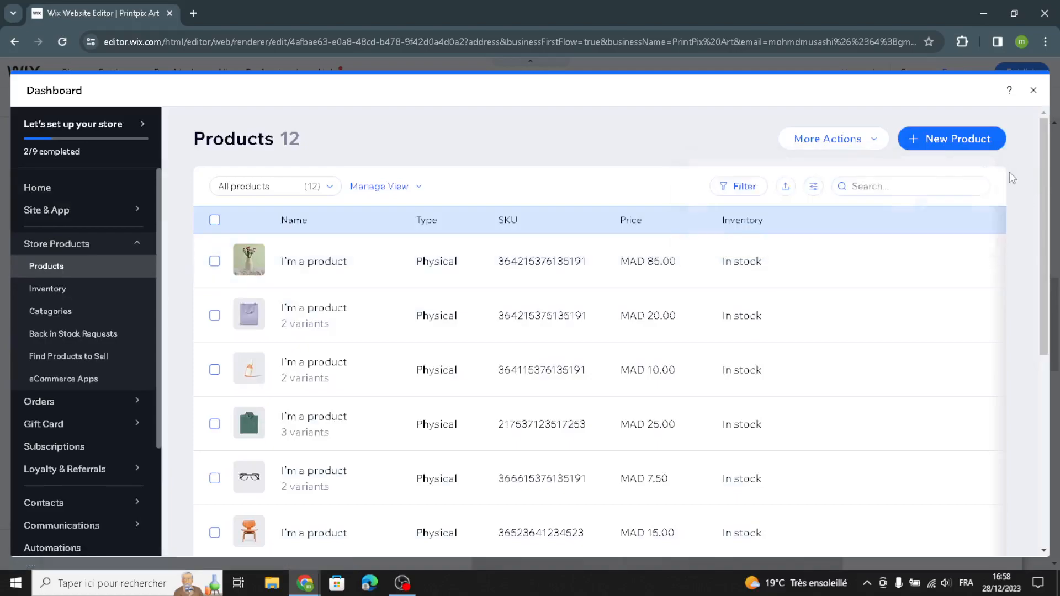
{"action": "left_click", "coordinate": [991, 148]}
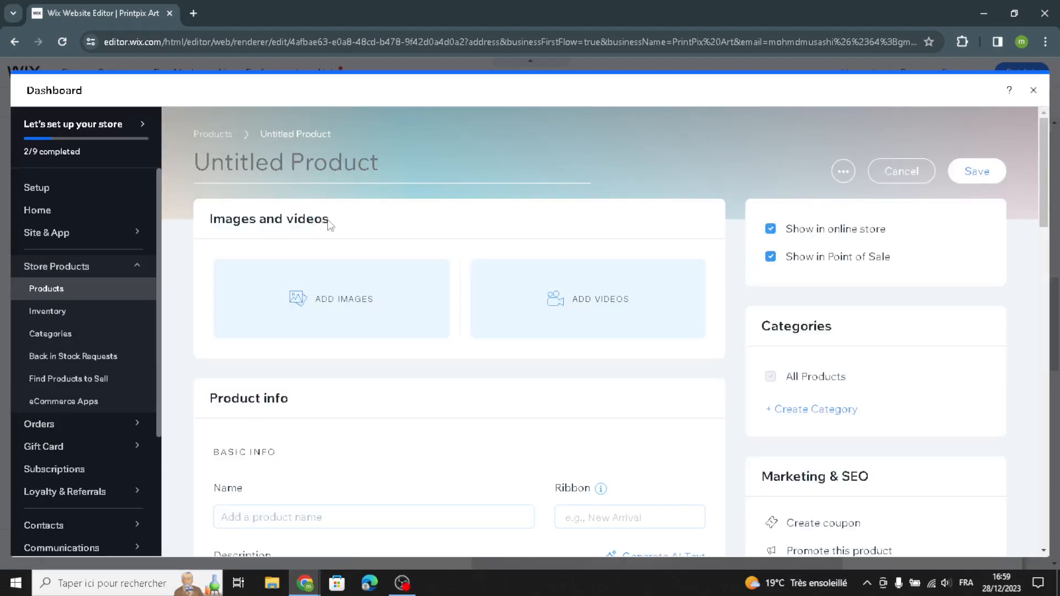
Step: Turn on the On sale option in the new product's pricing
{"action": "scroll", "coordinate": [285, 292], "scroll_direction": "down", "scroll_amount": 2}
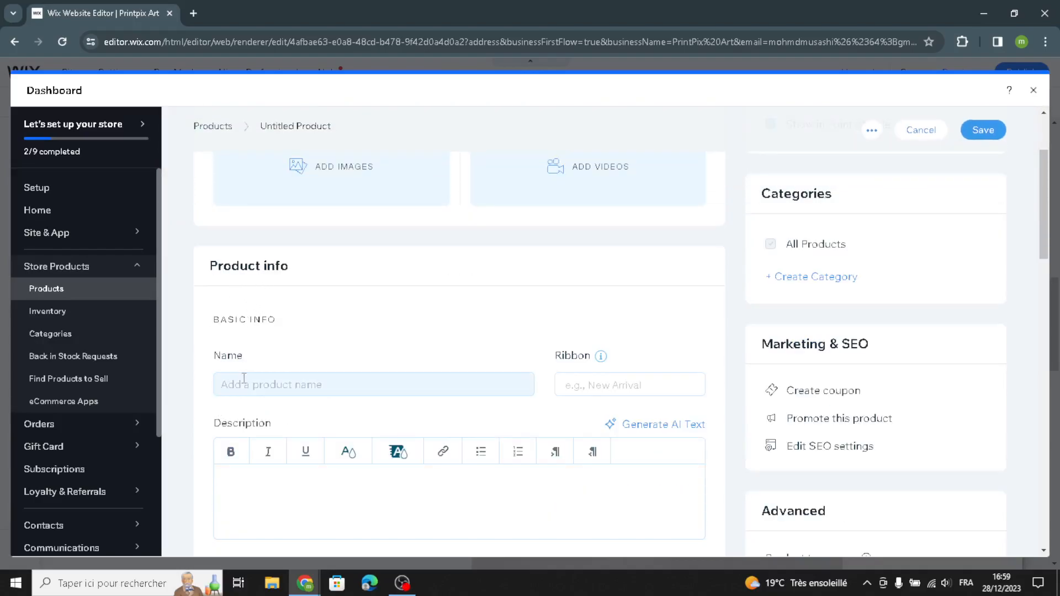
{"action": "scroll", "coordinate": [229, 468], "scroll_direction": "down", "scroll_amount": 3}
{"action": "scroll", "coordinate": [239, 468], "scroll_direction": "down", "scroll_amount": 3}
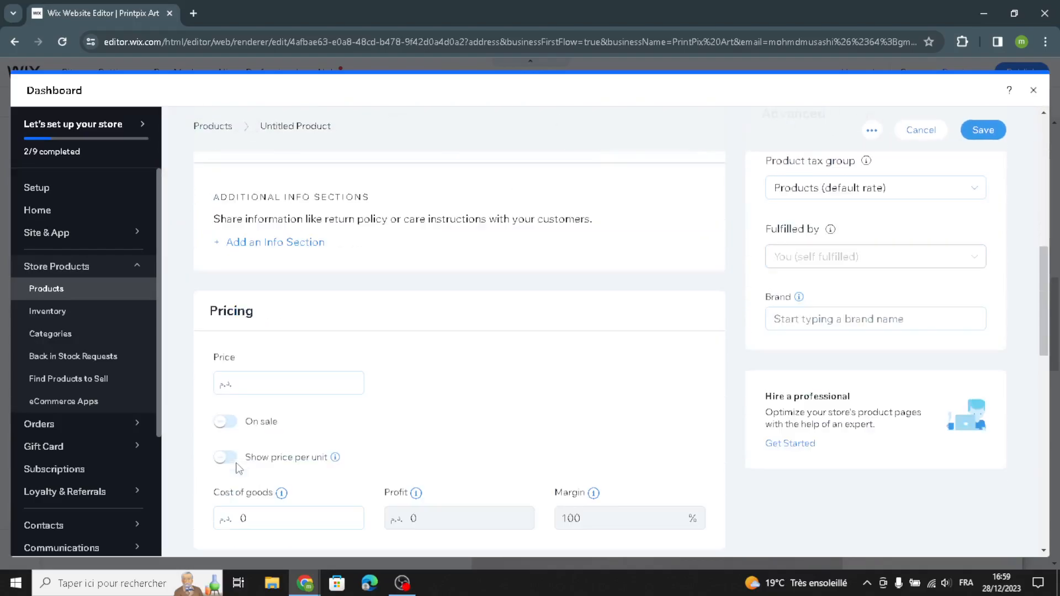
{"action": "left_click", "coordinate": [252, 385]}
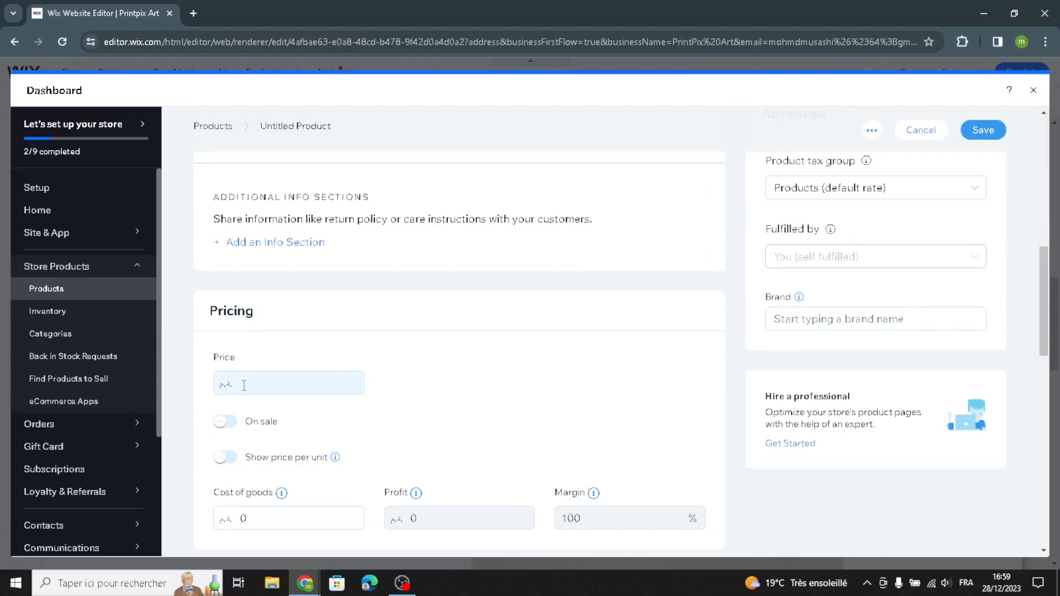
{"action": "left_click", "coordinate": [225, 422]}
{"action": "scroll", "coordinate": [274, 461], "scroll_direction": "down", "scroll_amount": 1}
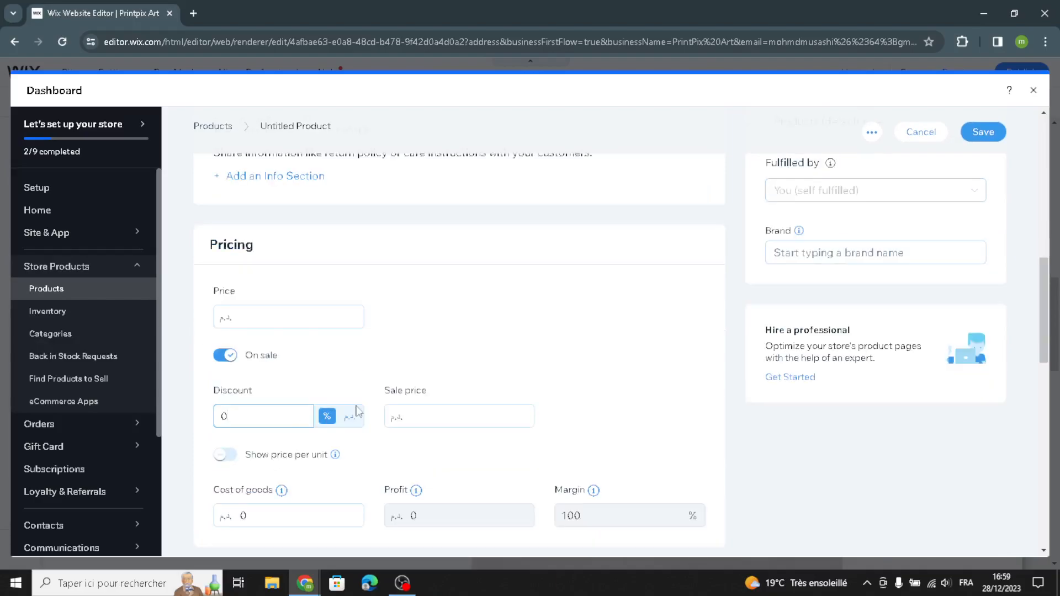
Step: Turn on inventory tracking for the new product and review its shipping, pre-order and subscription options
{"action": "scroll", "coordinate": [396, 420], "scroll_direction": "down", "scroll_amount": 3}
{"action": "scroll", "coordinate": [376, 455], "scroll_direction": "down", "scroll_amount": 5}
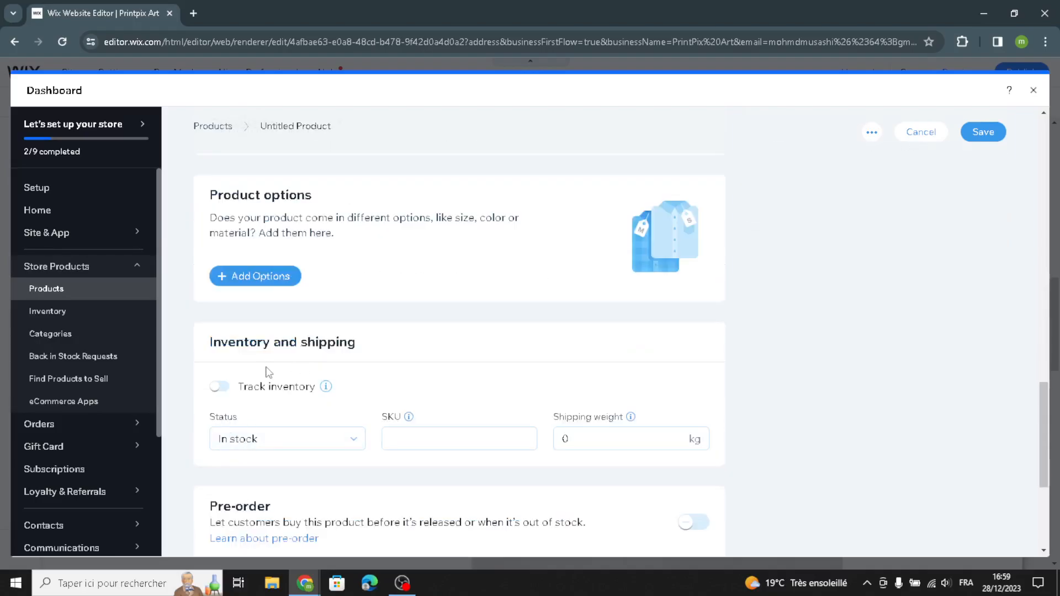
{"action": "left_click", "coordinate": [220, 388]}
{"action": "scroll", "coordinate": [267, 433], "scroll_direction": "down", "scroll_amount": 2}
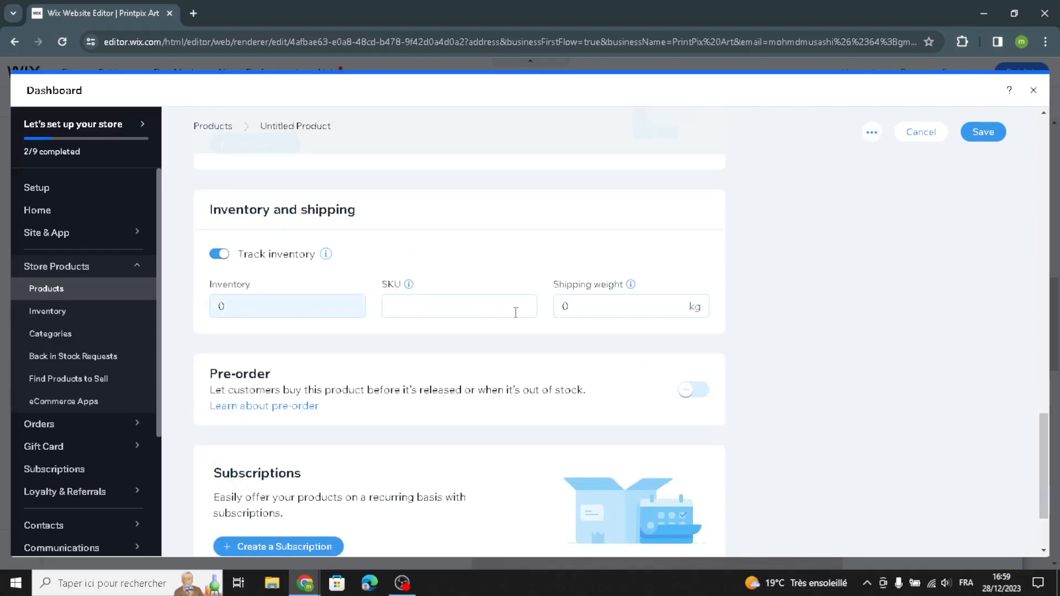
{"action": "scroll", "coordinate": [611, 343], "scroll_direction": "down", "scroll_amount": 1}
{"action": "scroll", "coordinate": [613, 341], "scroll_direction": "up", "scroll_amount": 2}
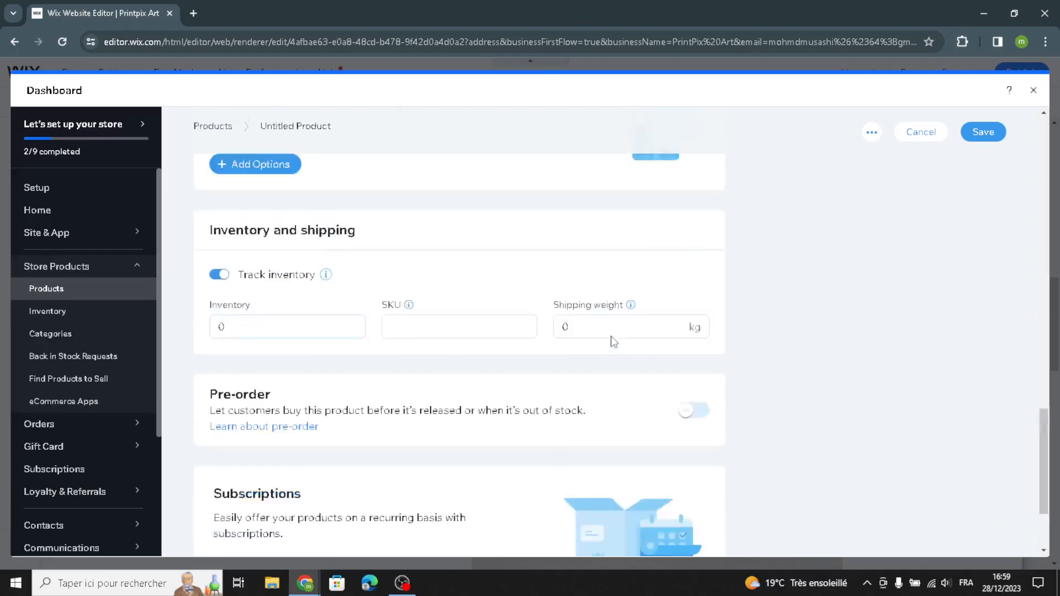
Step: Leave the new product form without saving and return to the homepage in the editor
{"action": "scroll", "coordinate": [613, 342], "scroll_direction": "up", "scroll_amount": 3}
{"action": "scroll", "coordinate": [945, 196], "scroll_direction": "up", "scroll_amount": 3}
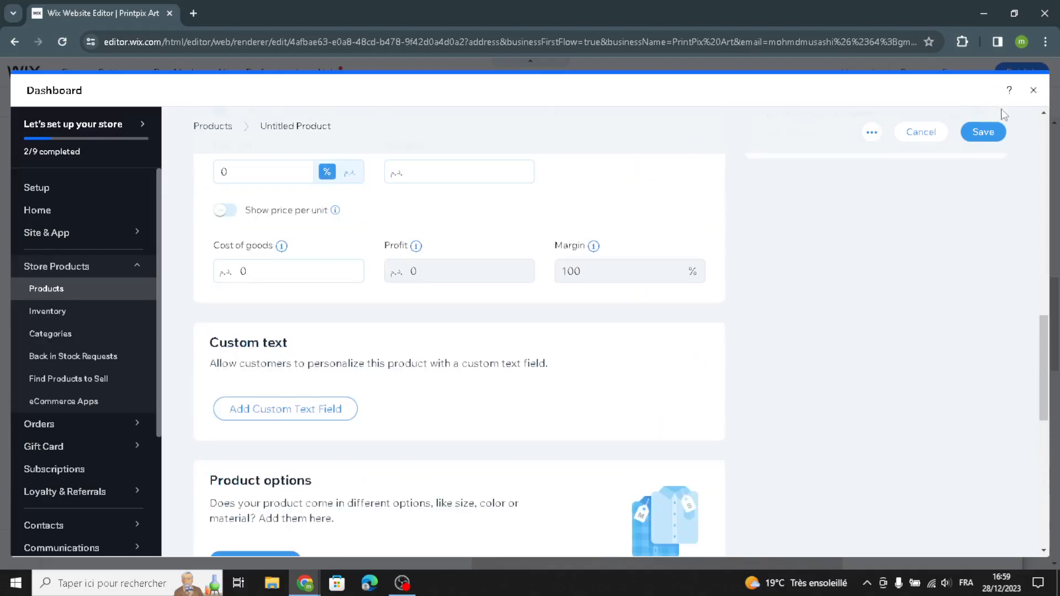
{"action": "left_click", "coordinate": [1034, 90]}
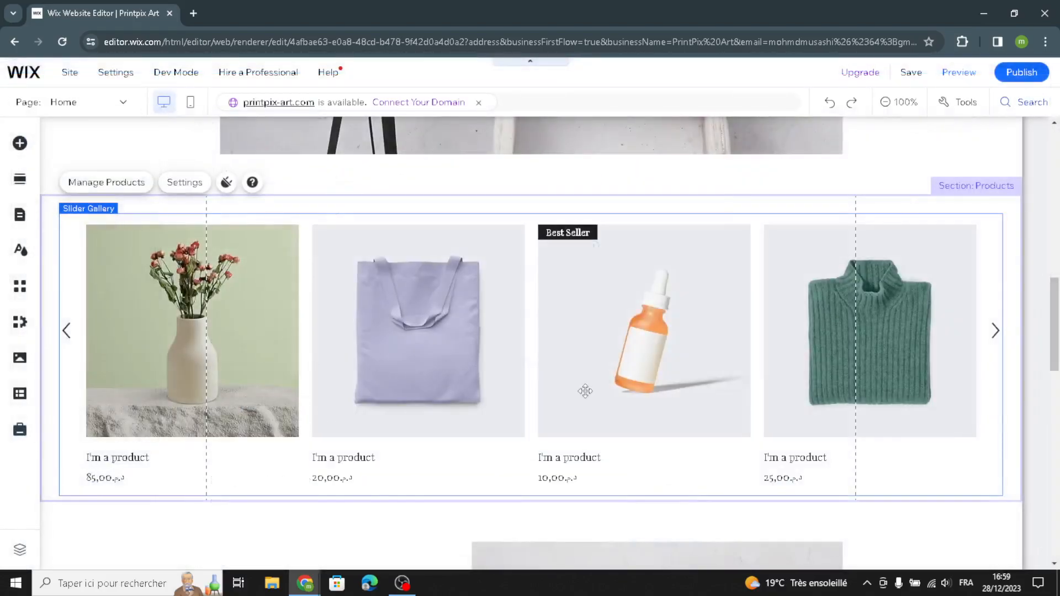
Step: Replace the "Get to Know Us" paragraph with AI-generated text based on the suggested About section prompt
{"action": "scroll", "coordinate": [586, 392], "scroll_direction": "down", "scroll_amount": 2}
{"action": "scroll", "coordinate": [586, 396], "scroll_direction": "down", "scroll_amount": 3}
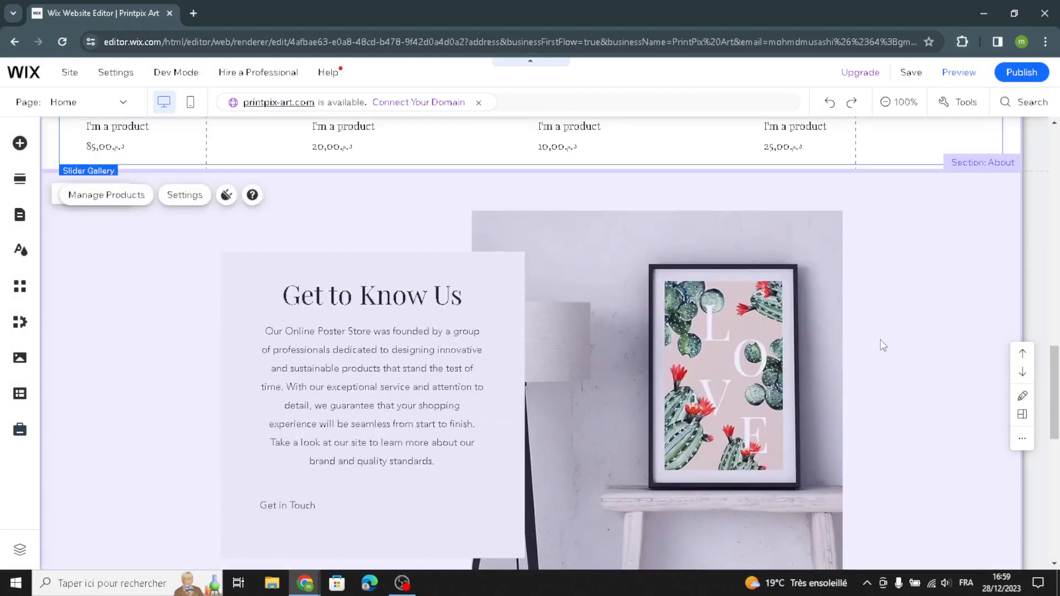
{"action": "left_click", "coordinate": [880, 340]}
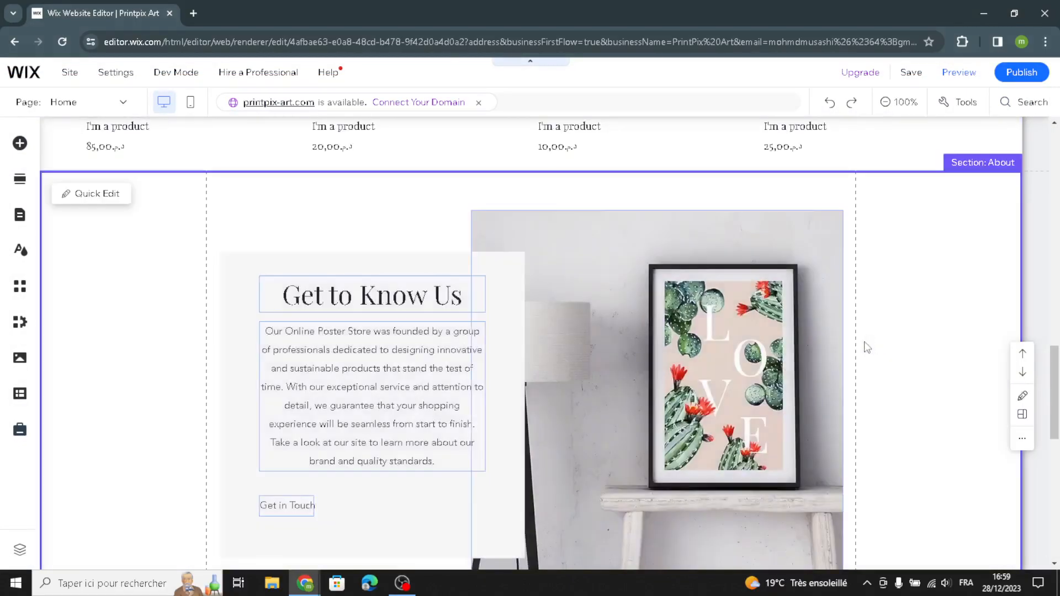
{"action": "left_click", "coordinate": [375, 351]}
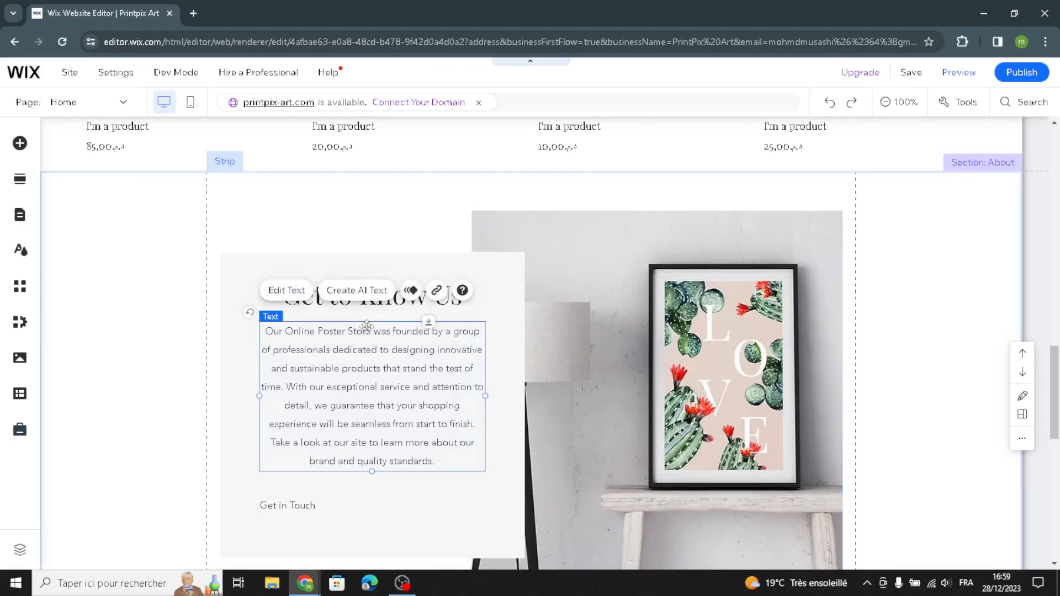
{"action": "left_click", "coordinate": [360, 298]}
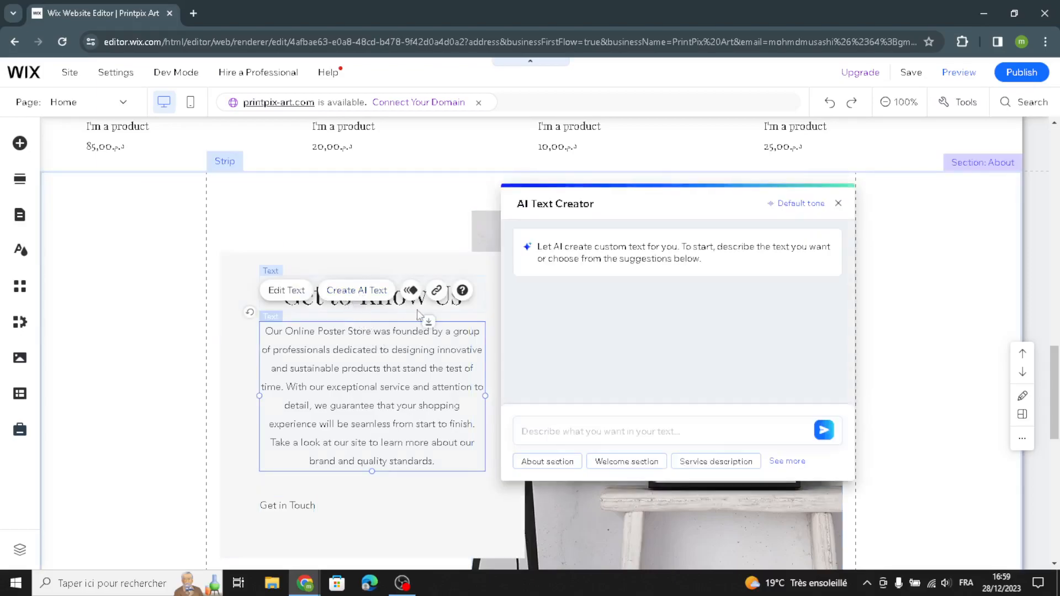
{"action": "left_click", "coordinate": [533, 469]}
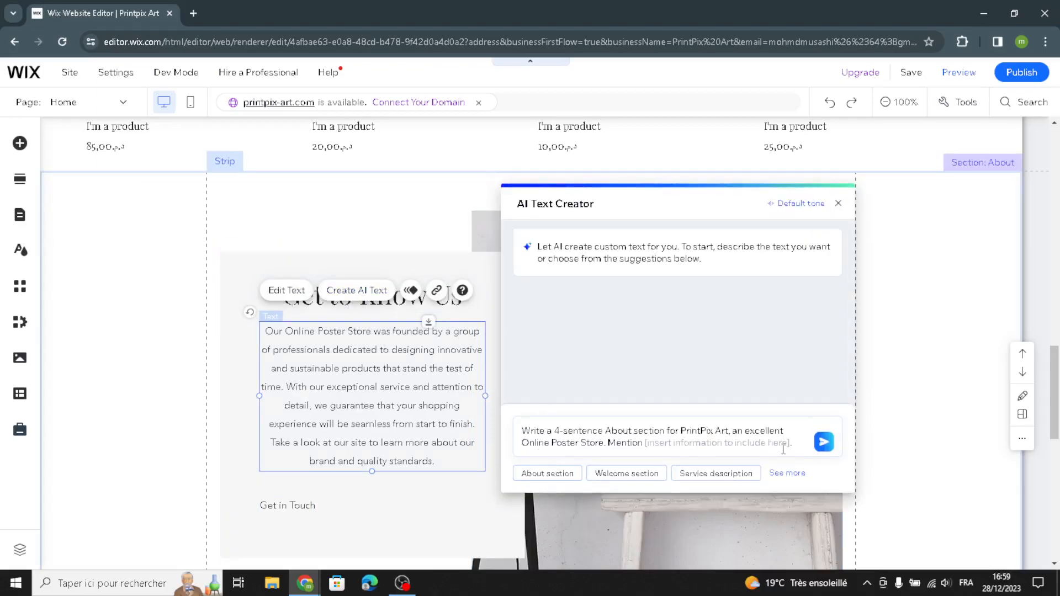
{"action": "left_click", "coordinate": [825, 443]}
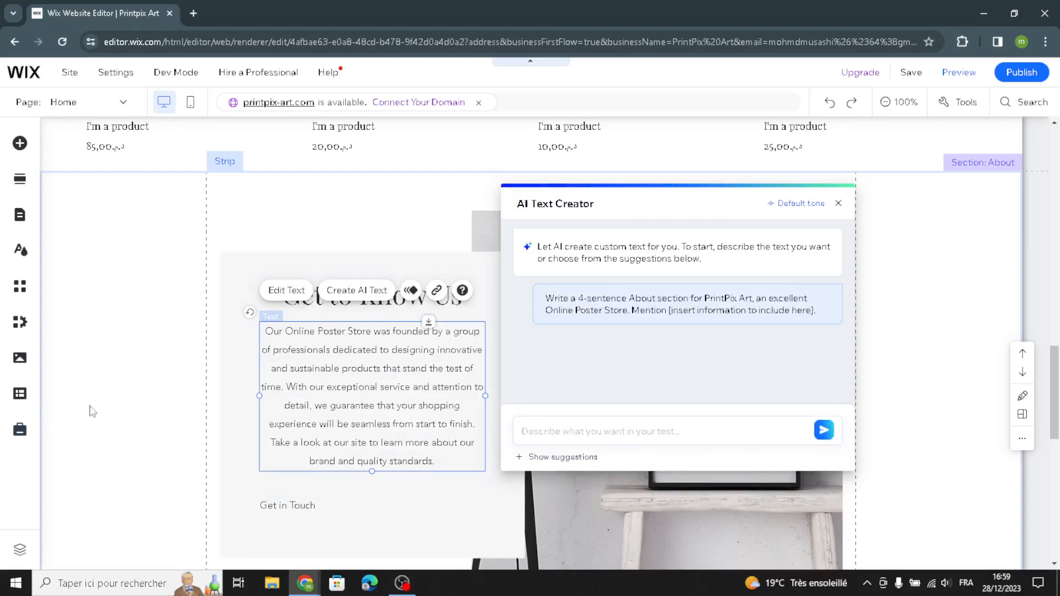
{"action": "left_click", "coordinate": [794, 317]}
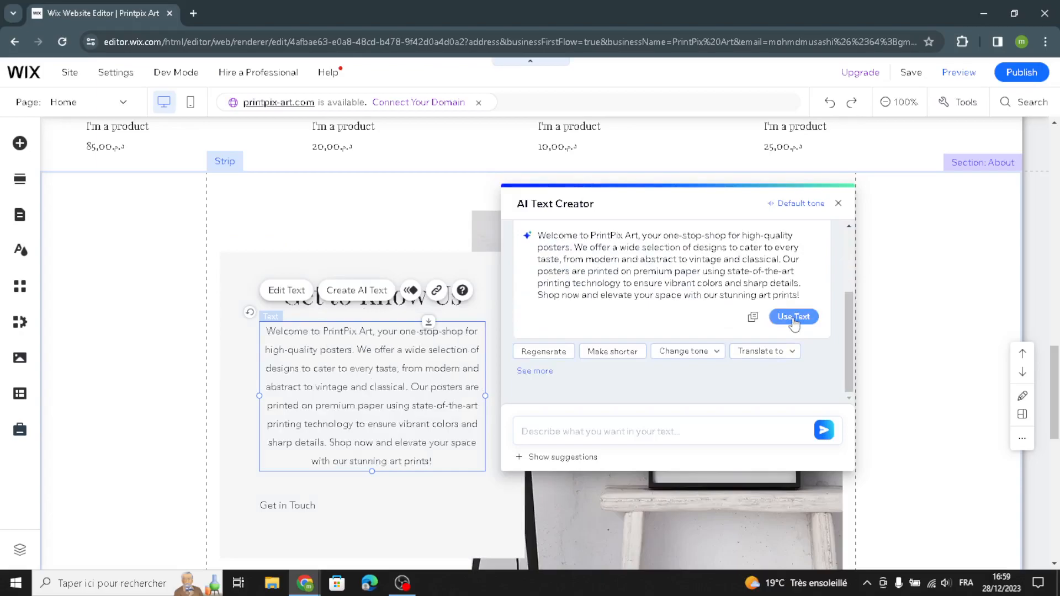
Step: Set the About section's strip background to the gray theme color #8F9092
{"action": "left_click", "coordinate": [921, 231]}
{"action": "left_click", "coordinate": [815, 196]}
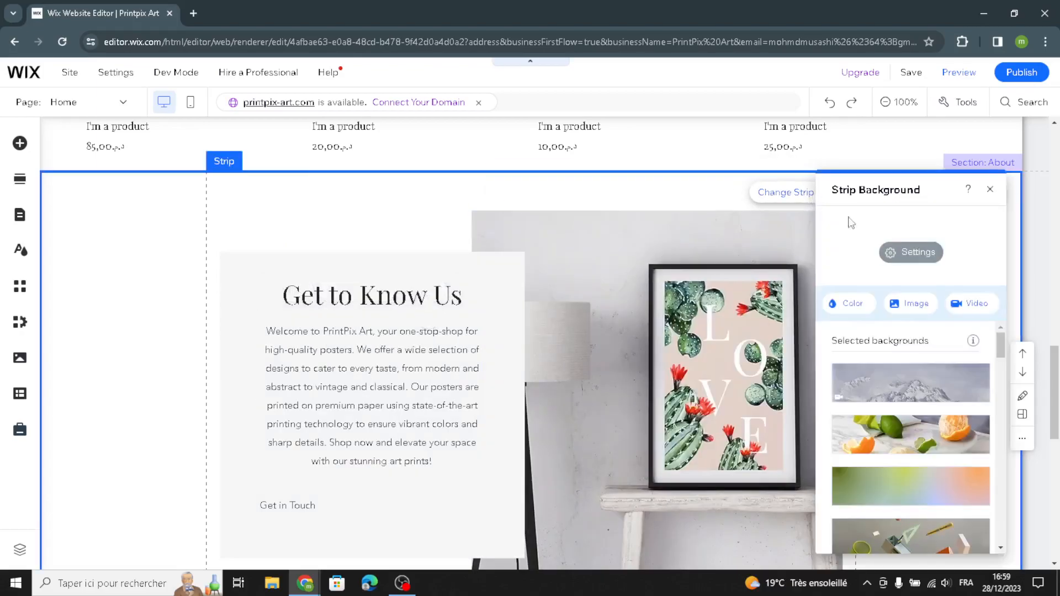
{"action": "left_click", "coordinate": [854, 305]}
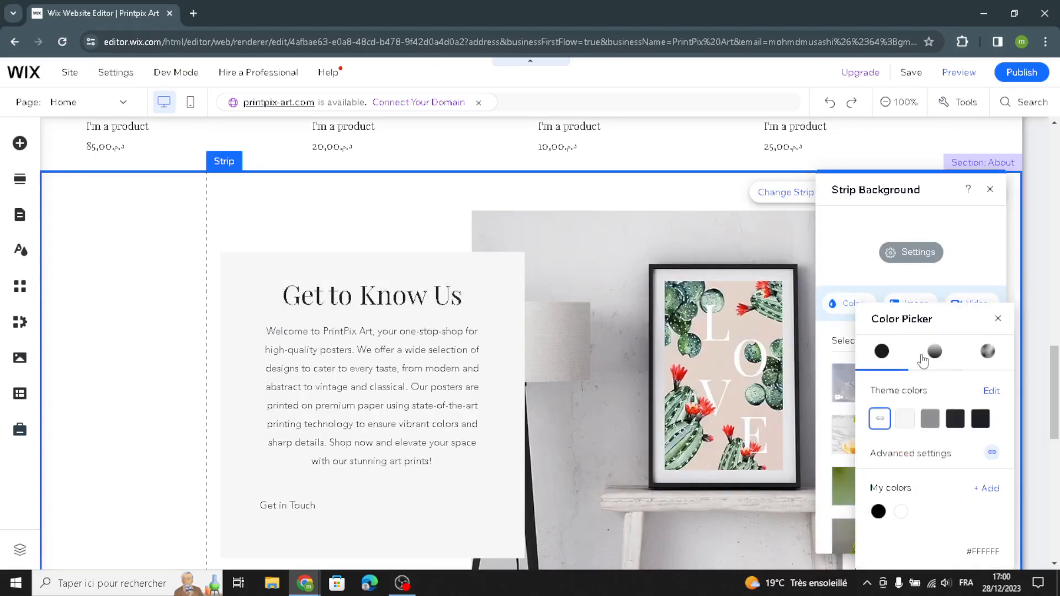
{"action": "left_click", "coordinate": [930, 418]}
{"action": "left_click", "coordinate": [160, 330]}
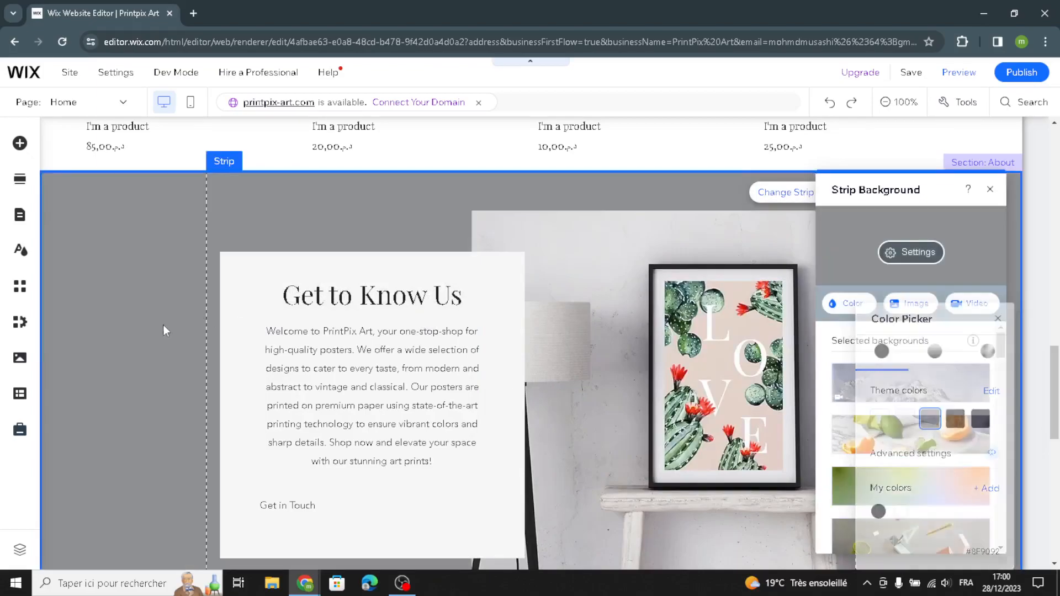
{"action": "left_click", "coordinate": [991, 190]}
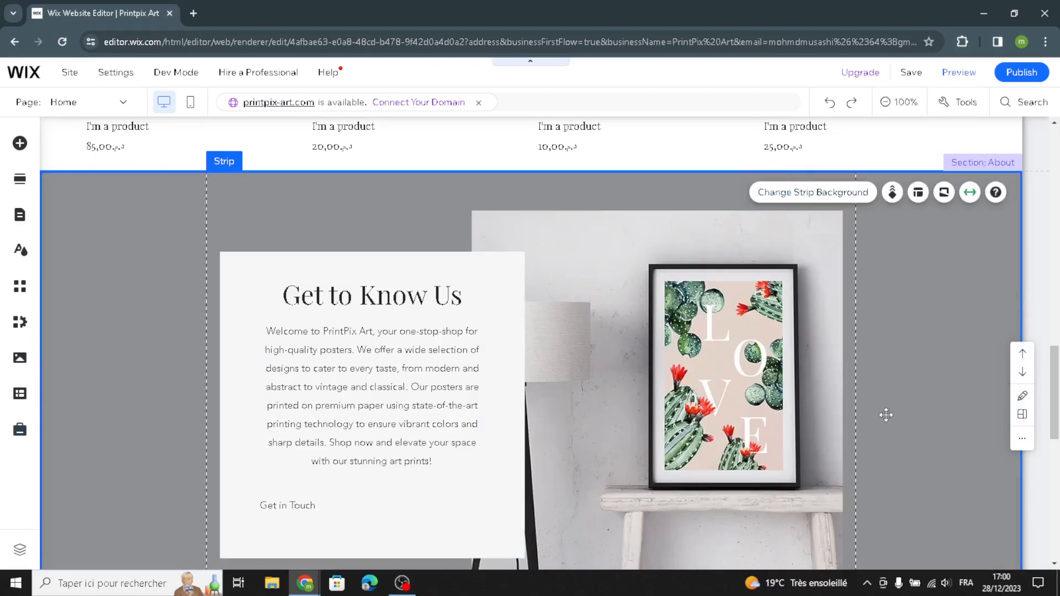
Step: Set the background of the "24/7 Phone Support" Features strip to the gray theme color #8F9092
{"action": "scroll", "coordinate": [885, 417], "scroll_direction": "down", "scroll_amount": 5}
{"action": "scroll", "coordinate": [884, 416], "scroll_direction": "down", "scroll_amount": 2}
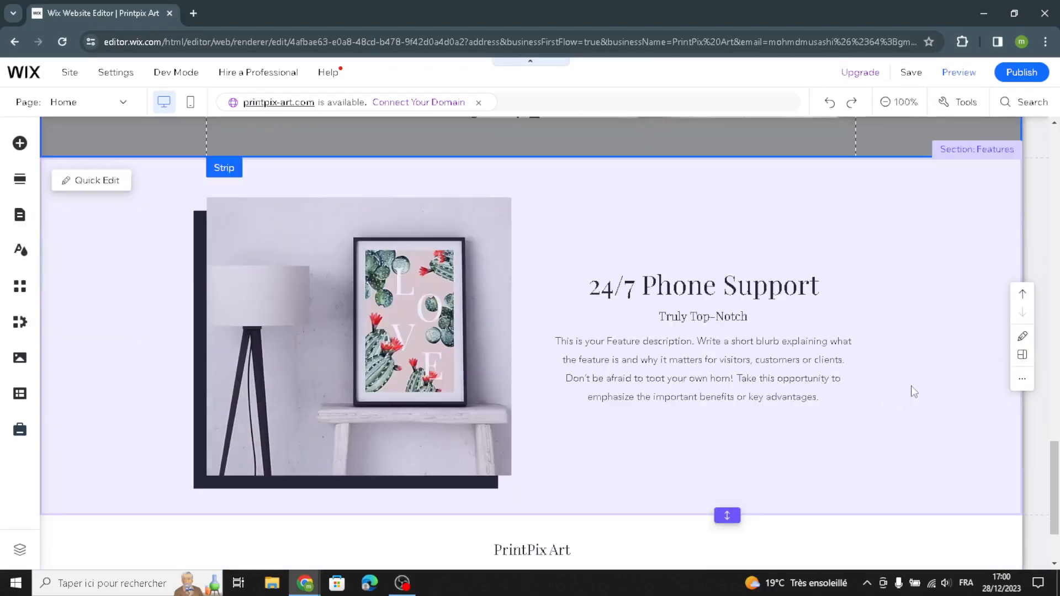
{"action": "left_click", "coordinate": [914, 391]}
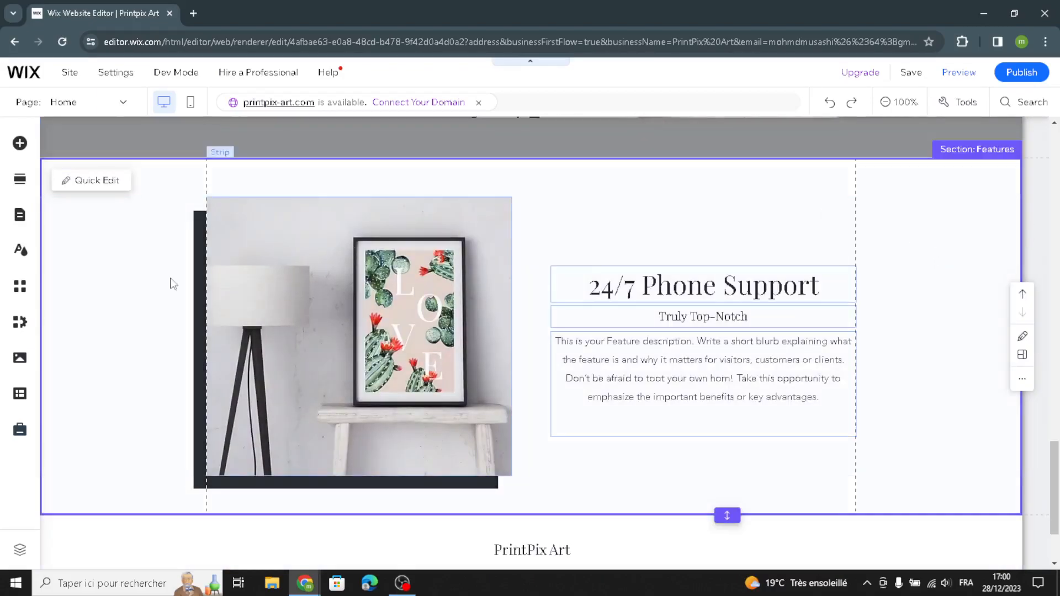
{"action": "left_click", "coordinate": [98, 261]}
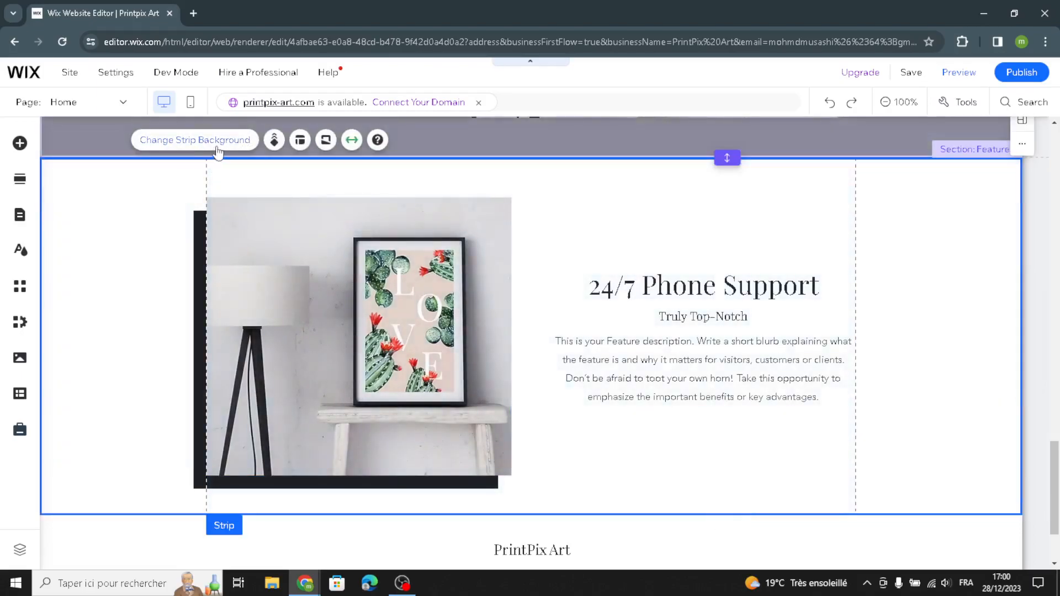
{"action": "left_click", "coordinate": [217, 145]}
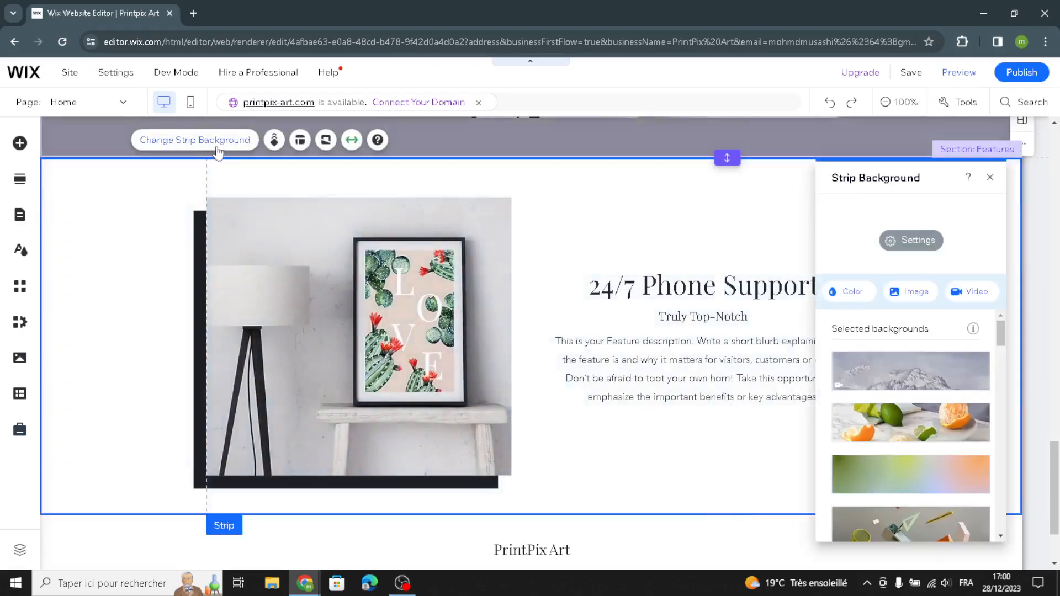
{"action": "left_click", "coordinate": [848, 291]}
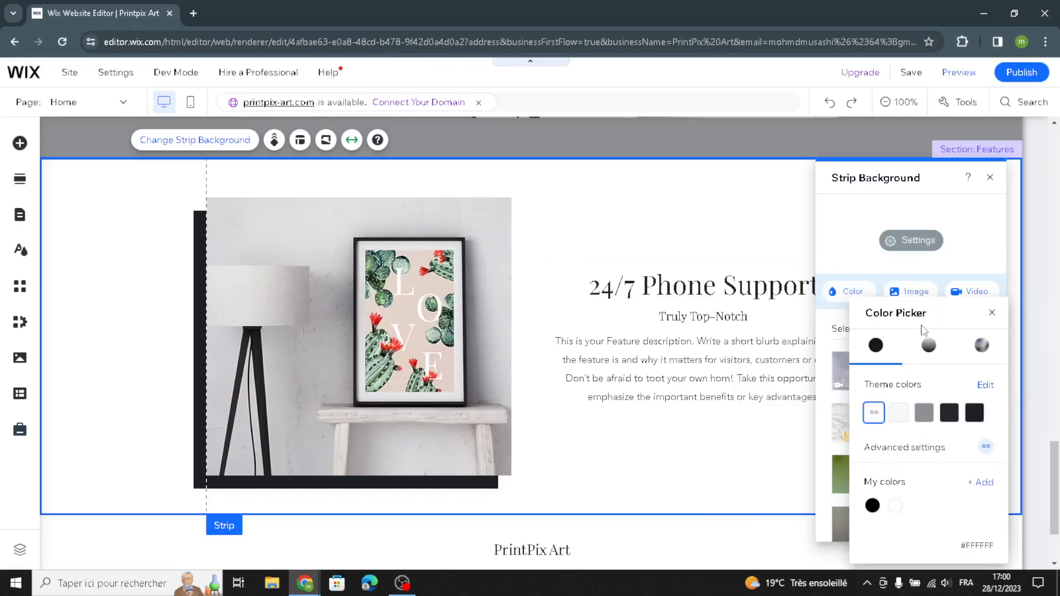
{"action": "left_click", "coordinate": [924, 412]}
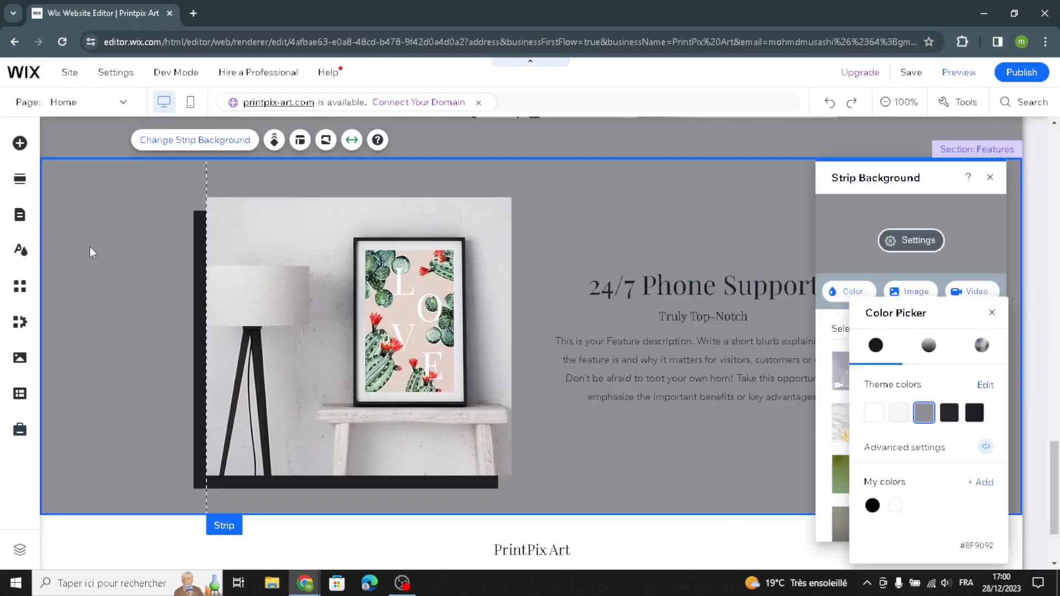
{"action": "left_click", "coordinate": [107, 268]}
Step: Review the homepage from the footer up to the header and back to the Products section
{"action": "scroll", "coordinate": [138, 317], "scroll_direction": "down", "scroll_amount": 2}
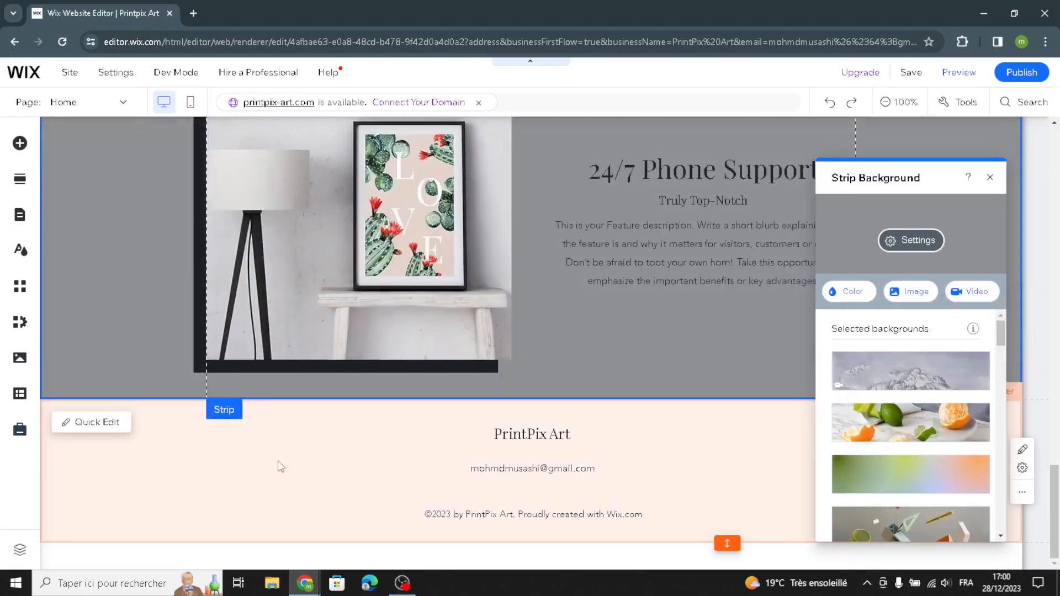
{"action": "left_click", "coordinate": [276, 468]}
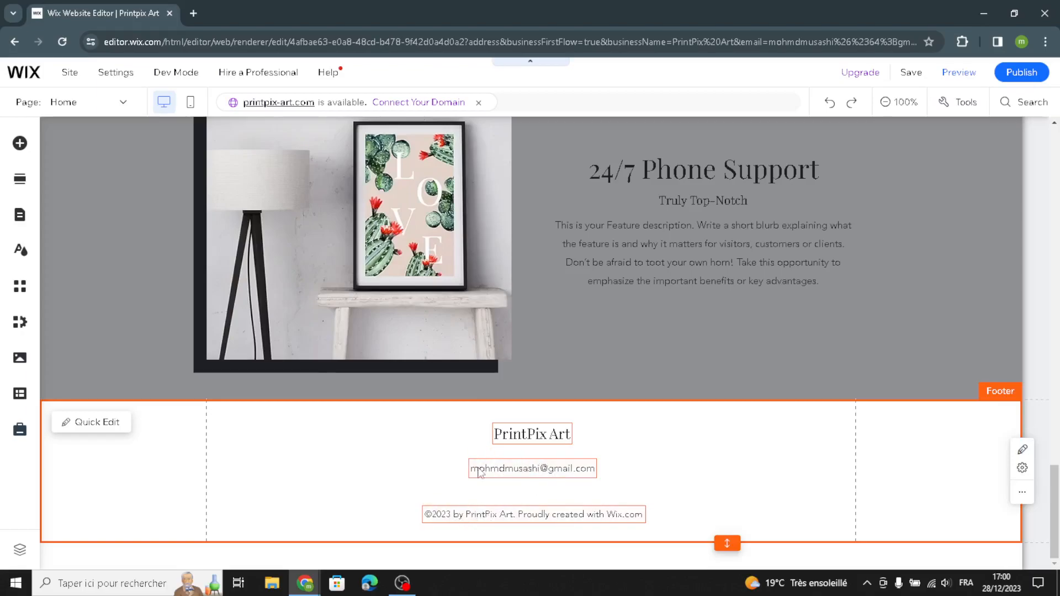
{"action": "scroll", "coordinate": [594, 488], "scroll_direction": "up", "scroll_amount": 12}
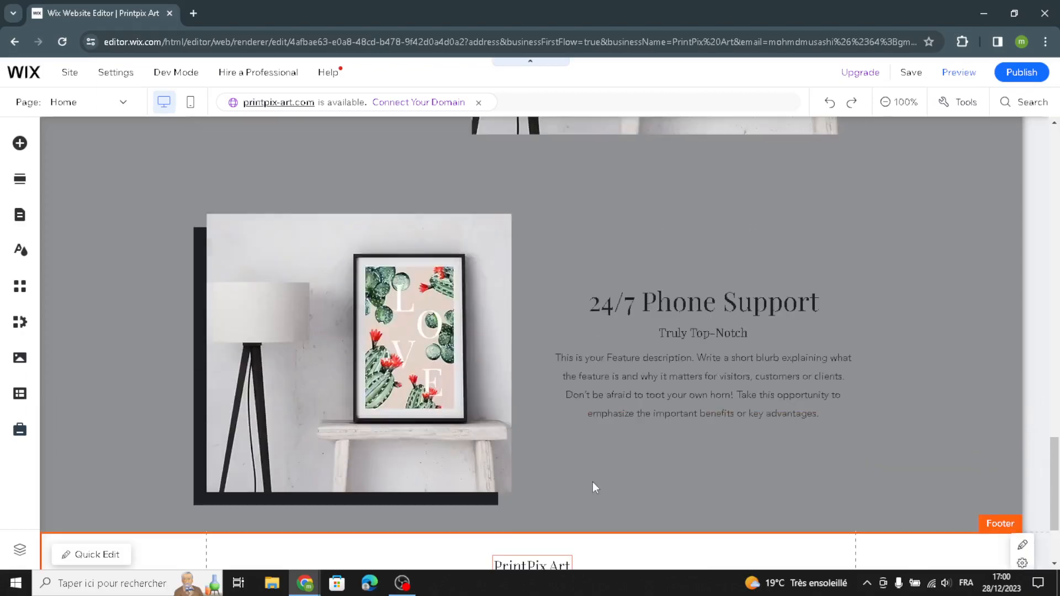
{"action": "scroll", "coordinate": [593, 466], "scroll_direction": "up", "scroll_amount": 7}
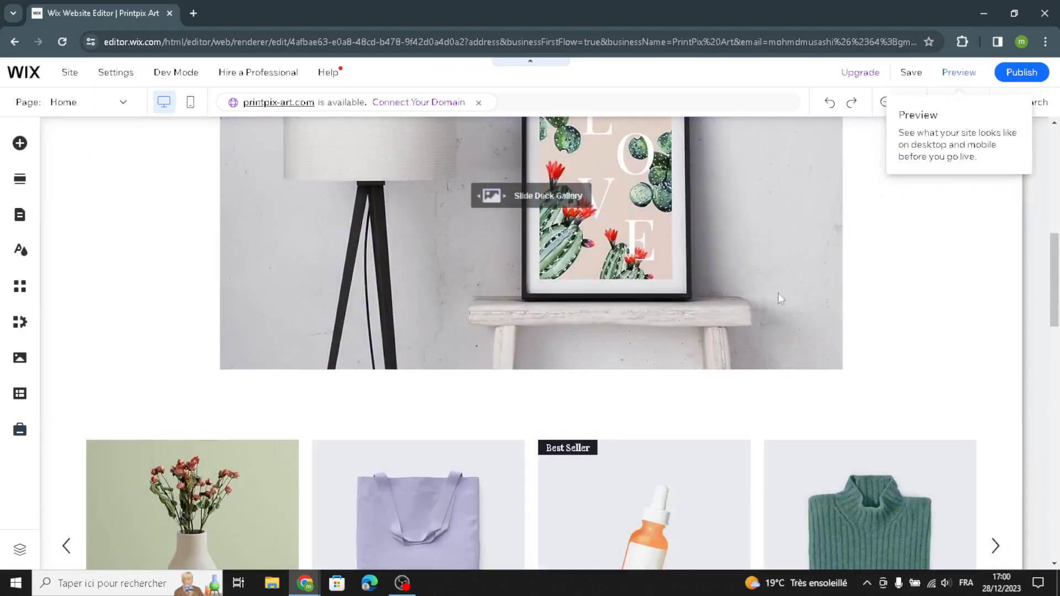
{"action": "scroll", "coordinate": [765, 317], "scroll_direction": "up", "scroll_amount": 5}
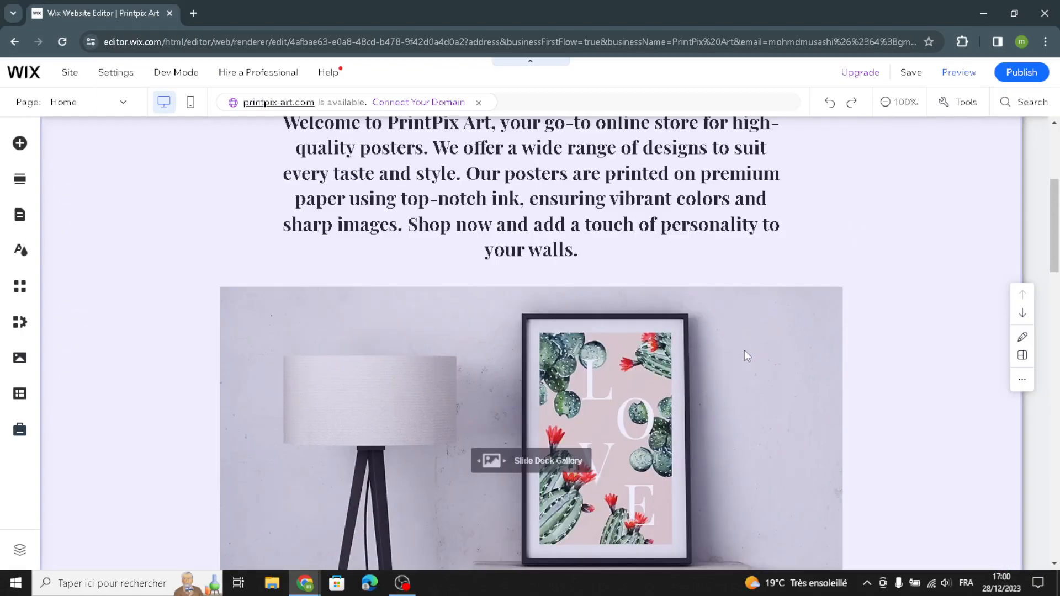
{"action": "scroll", "coordinate": [744, 350], "scroll_direction": "up", "scroll_amount": 5}
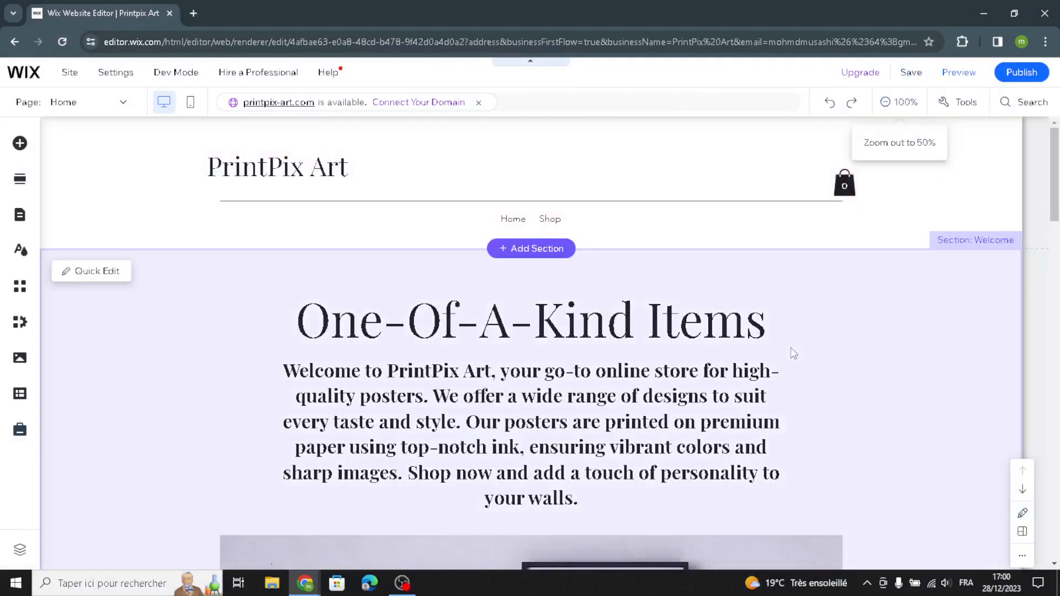
{"action": "scroll", "coordinate": [790, 346], "scroll_direction": "down", "scroll_amount": 10}
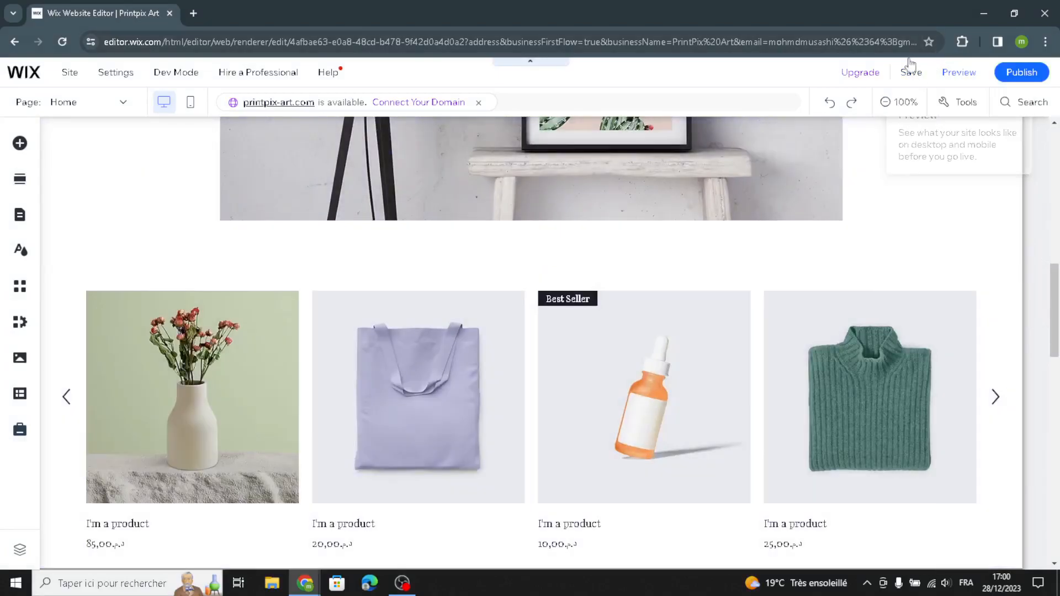
{"action": "scroll", "coordinate": [563, 423], "scroll_direction": "up", "scroll_amount": 5}
{"action": "scroll", "coordinate": [563, 423], "scroll_direction": "down", "scroll_amount": 4}
{"action": "scroll", "coordinate": [563, 423], "scroll_direction": "down", "scroll_amount": 1}
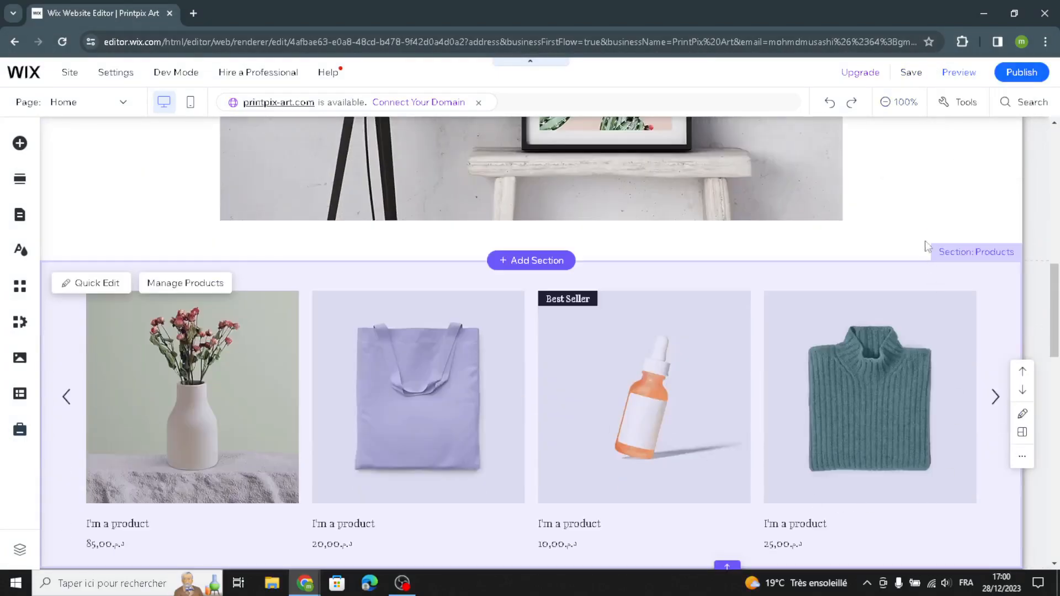
Step: Publish the site and dismiss the publishing confirmation and the mobile editing offer
{"action": "left_click", "coordinate": [1033, 77]}
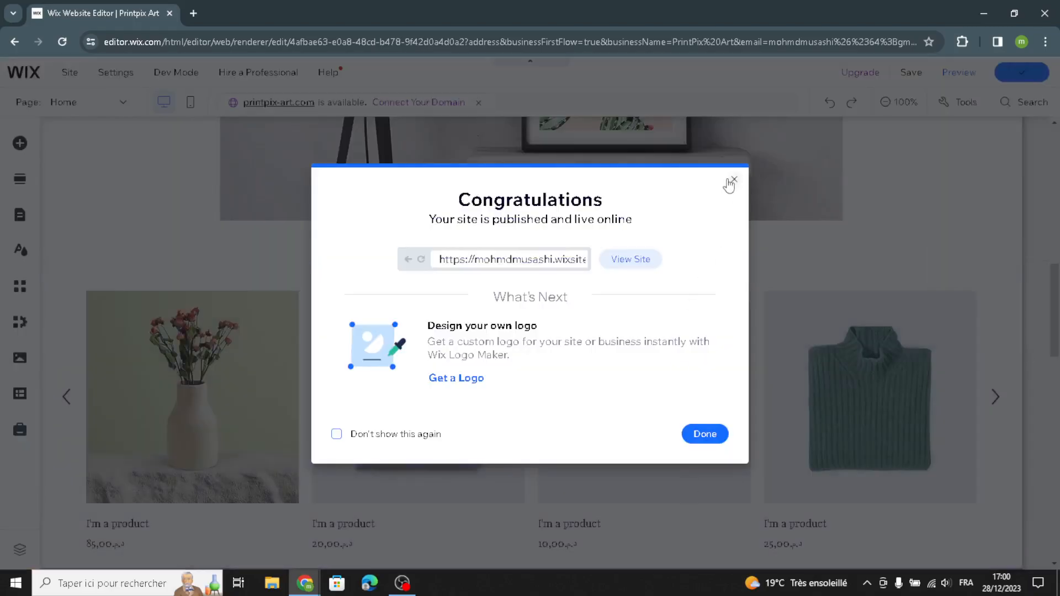
{"action": "left_click", "coordinate": [735, 180]}
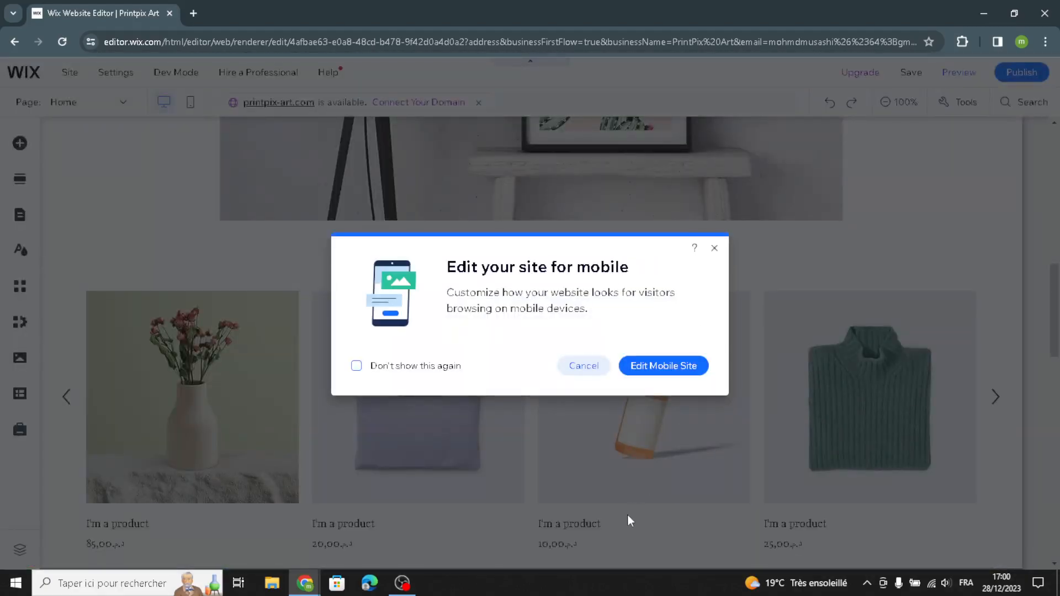
{"action": "left_click", "coordinate": [713, 248]}
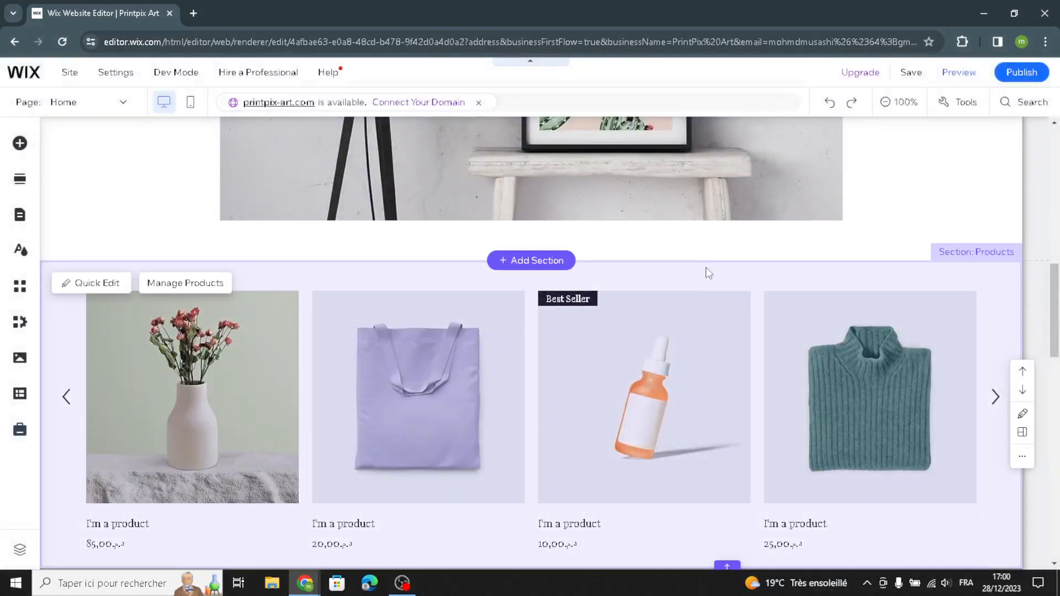